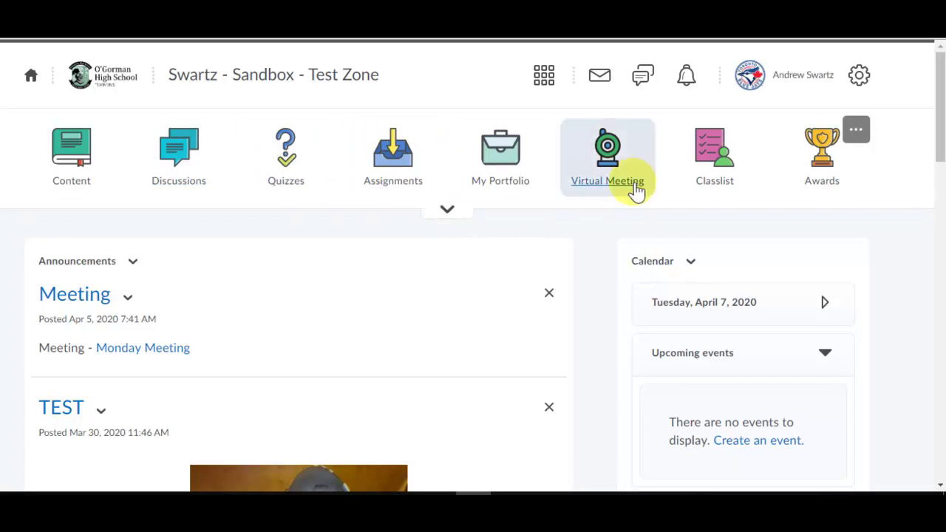
- Open Course Admin and go to Groups under Learner Management
click(447, 212)
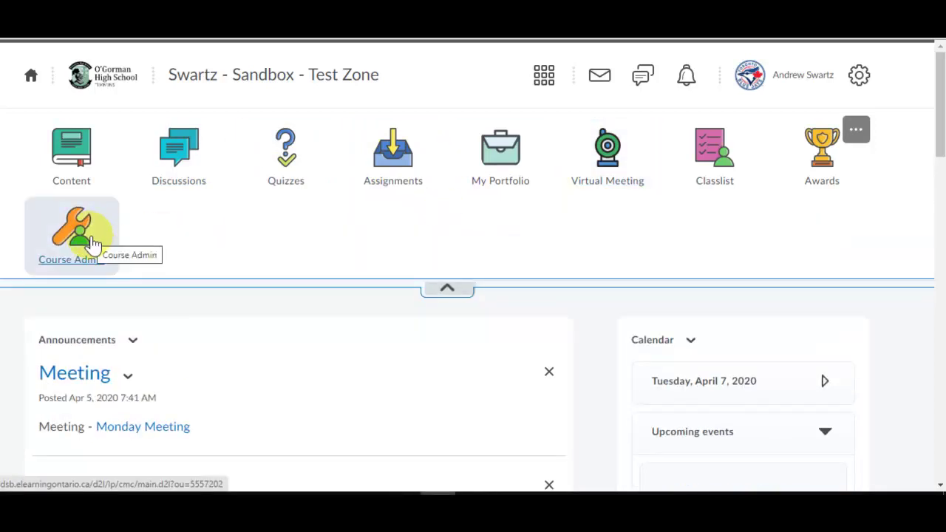
click(80, 250)
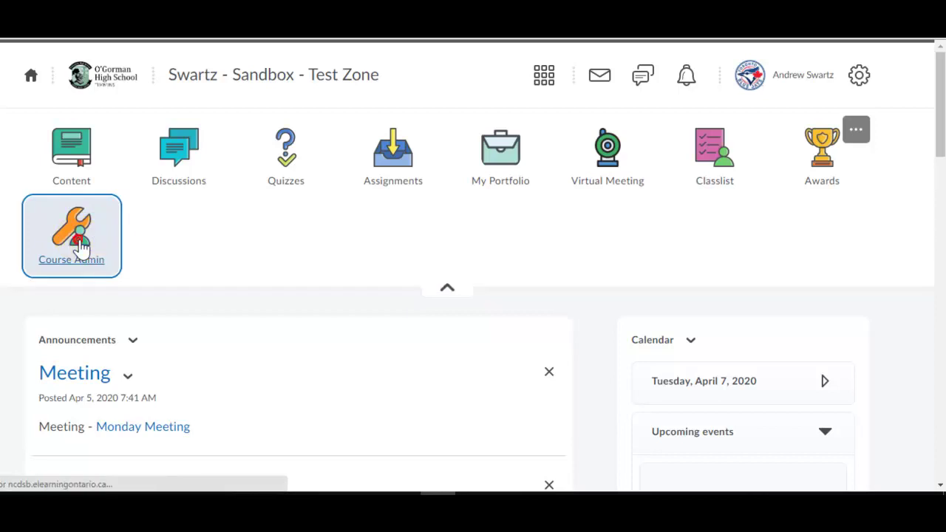
scroll(310, 276, down, 5)
scroll(314, 274, down, 4)
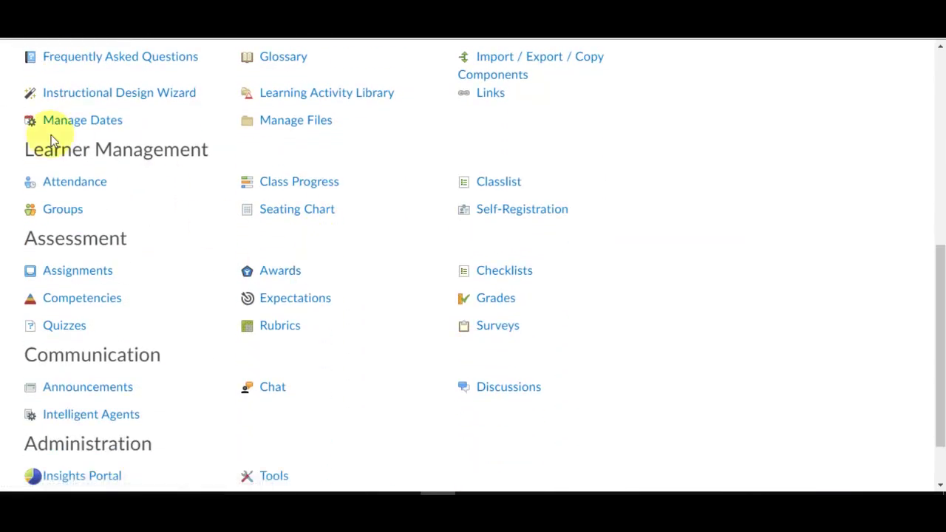
click(62, 211)
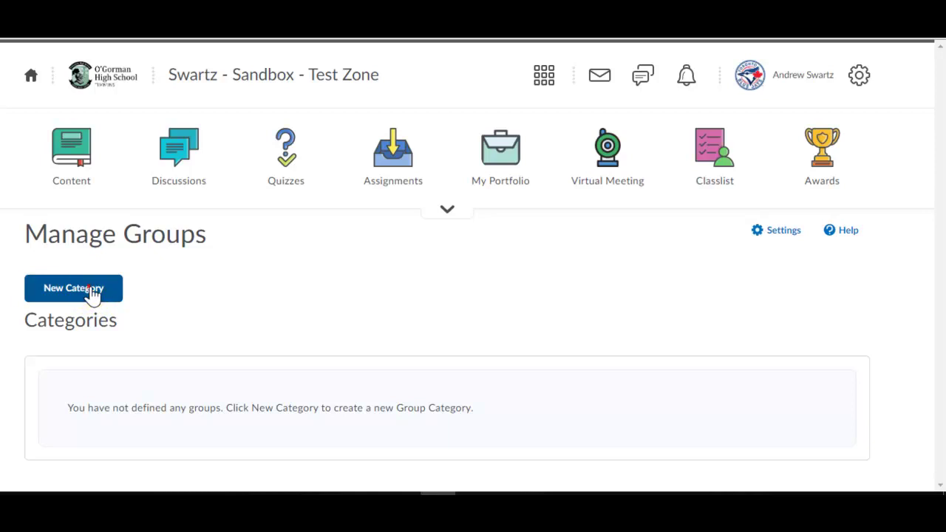
- Start a new group category named 'Reading Groups'
click(92, 293)
click(89, 341)
text(R)
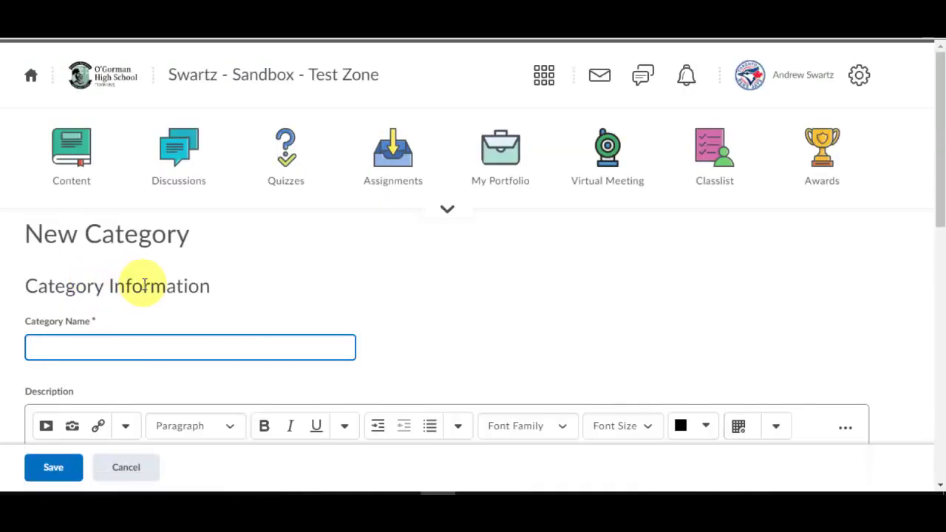
text(eading Groups)
- Click into the category description and open the Enrolment Type list
scroll(147, 292, down, 2)
scroll(151, 294, down, 1)
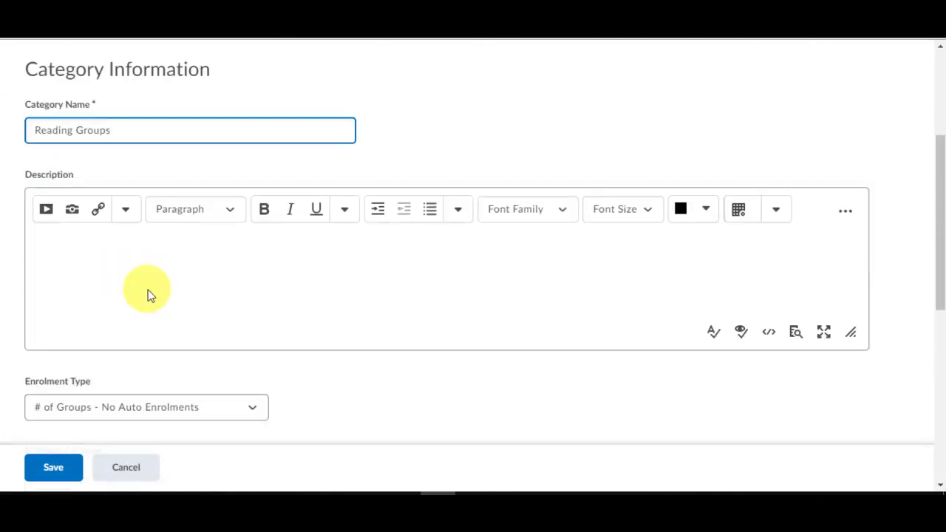
click(131, 262)
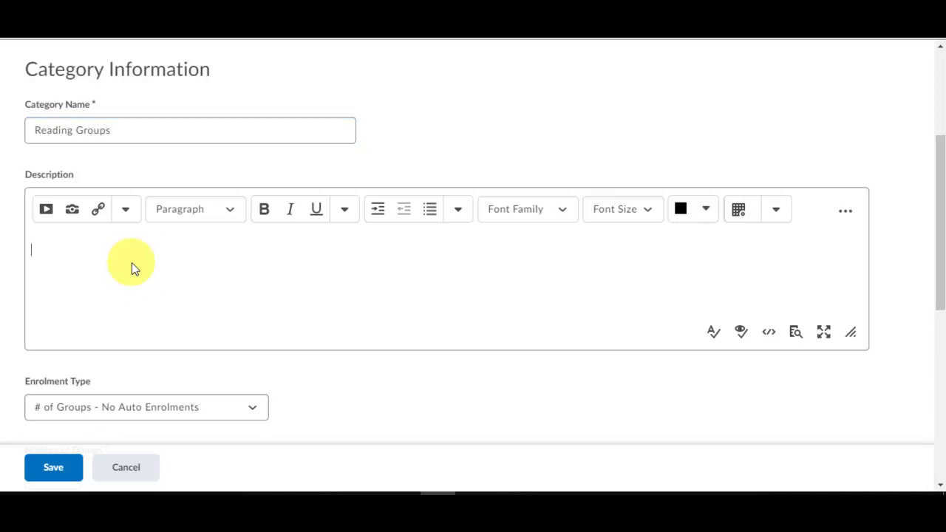
scroll(148, 259, down, 3)
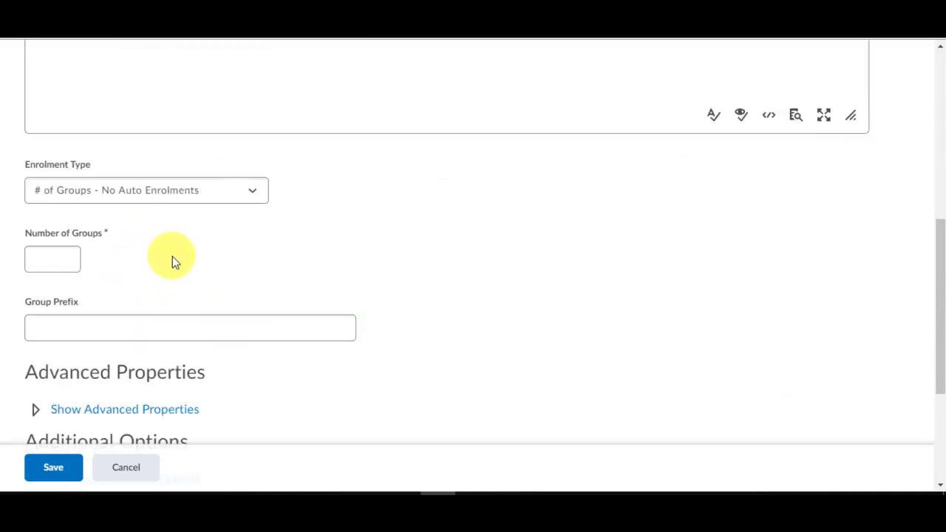
click(156, 194)
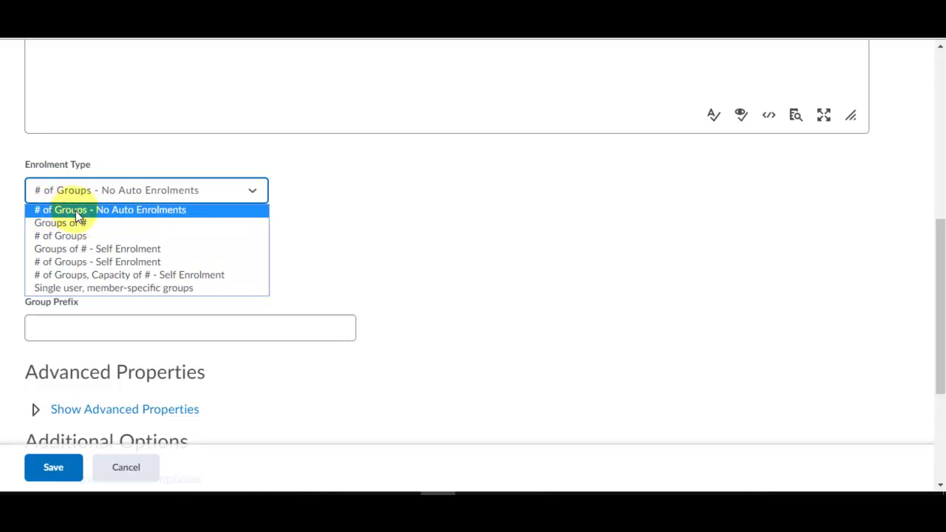
- Keep '# of Groups - No Auto Enrolments', set 2 groups with prefix RG, and save
click(75, 211)
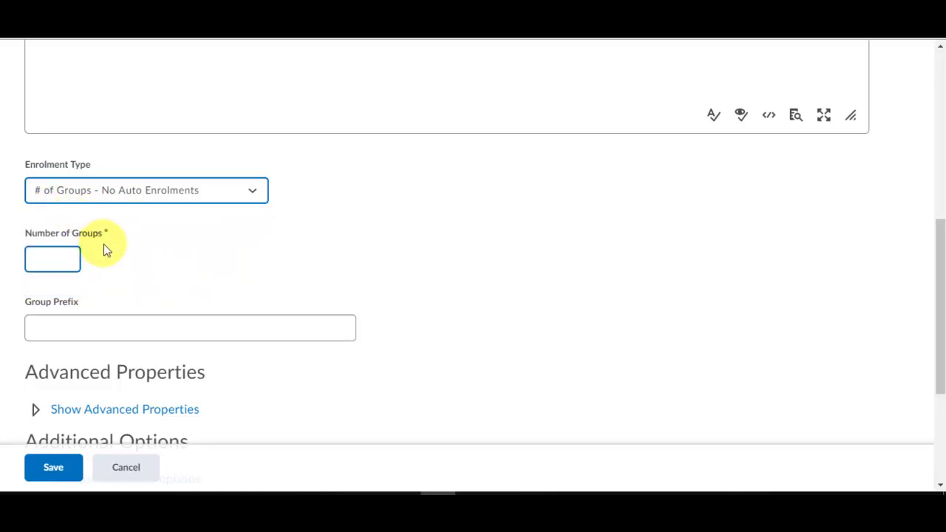
click(56, 261)
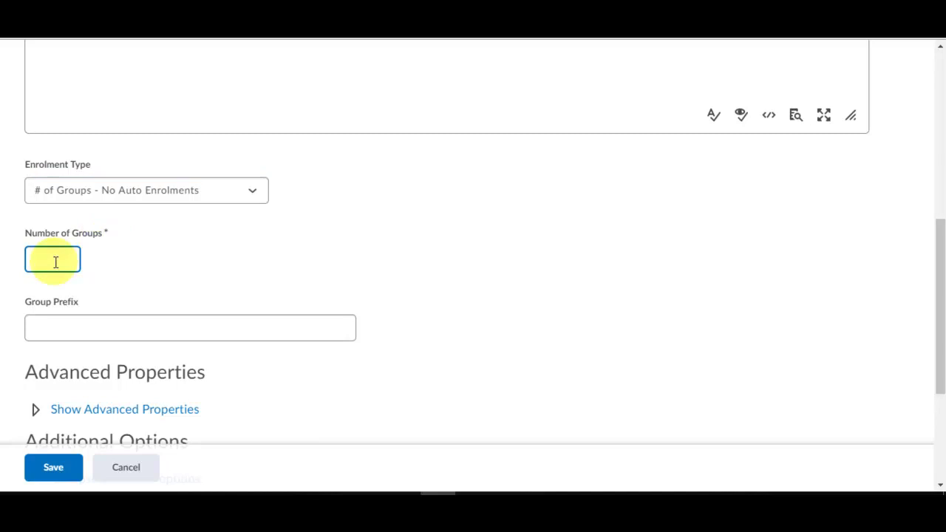
scroll(118, 259, down, 1)
click(118, 250)
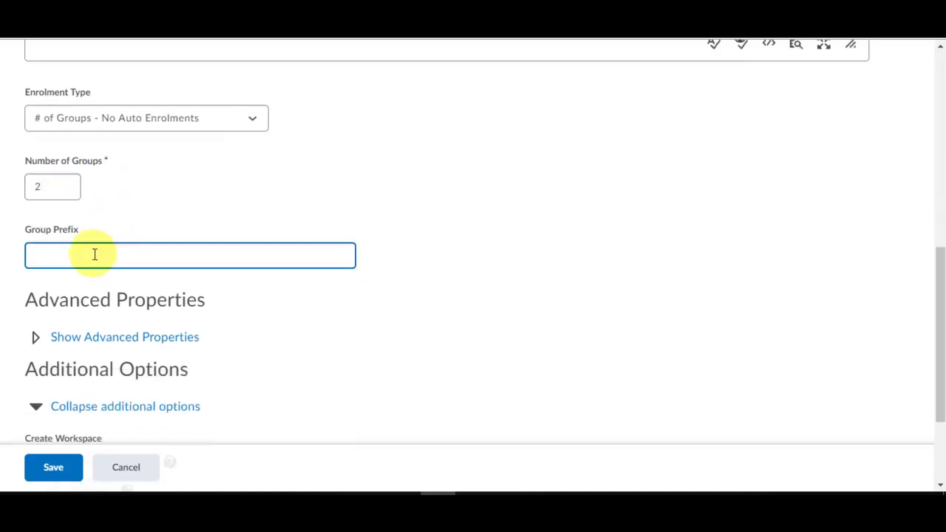
scroll(108, 255, down, 1)
scroll(126, 236, up, 3)
scroll(129, 235, down, 4)
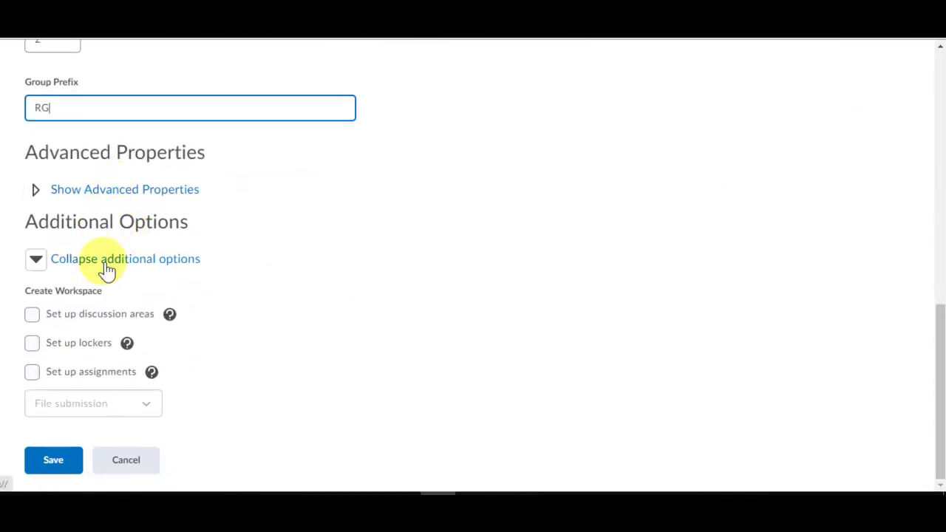
scroll(106, 266, up, 7)
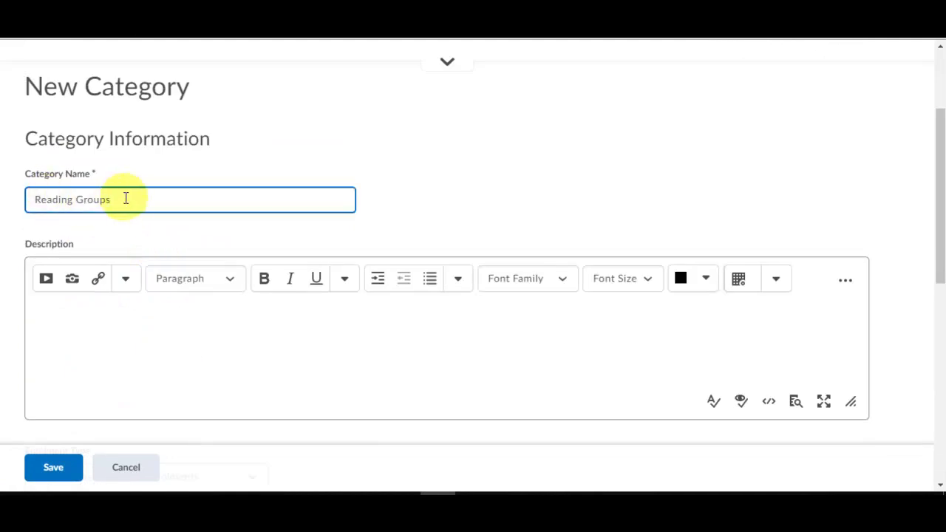
scroll(111, 203, down, 2)
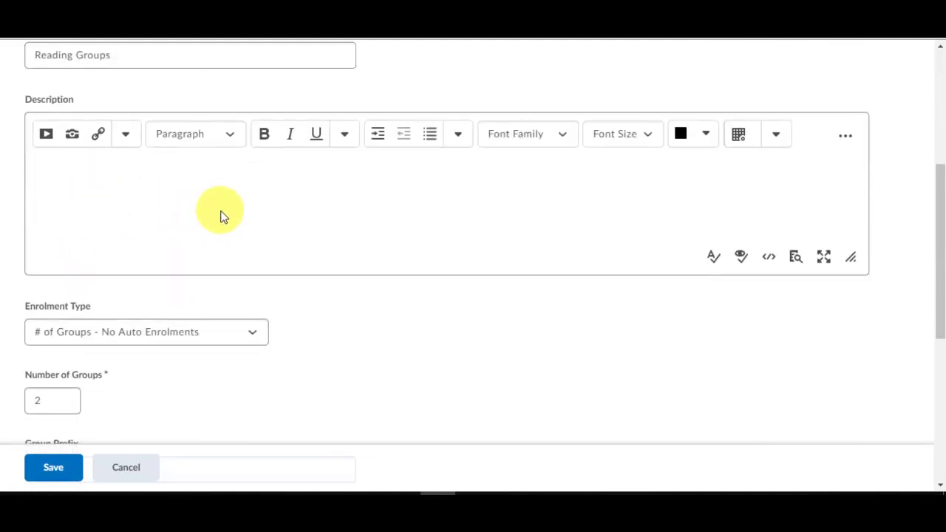
scroll(224, 217, down, 3)
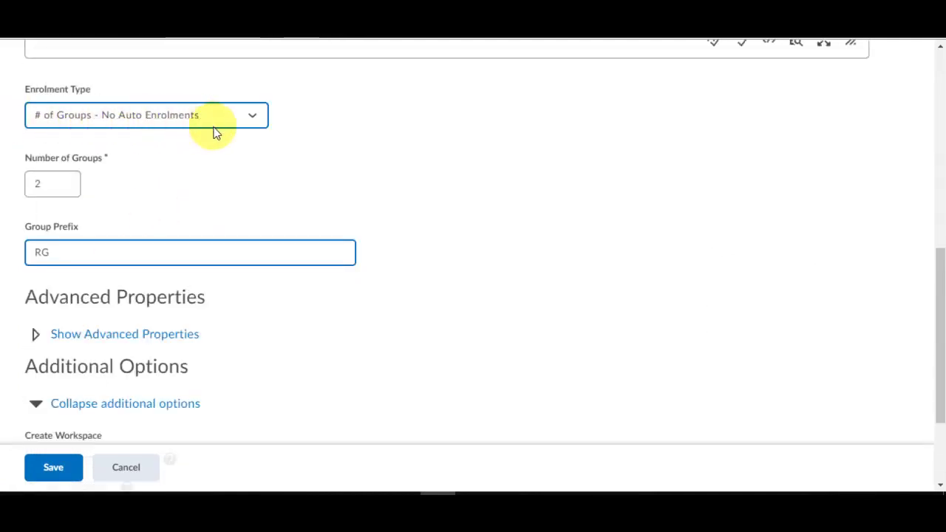
scroll(197, 167, down, 1)
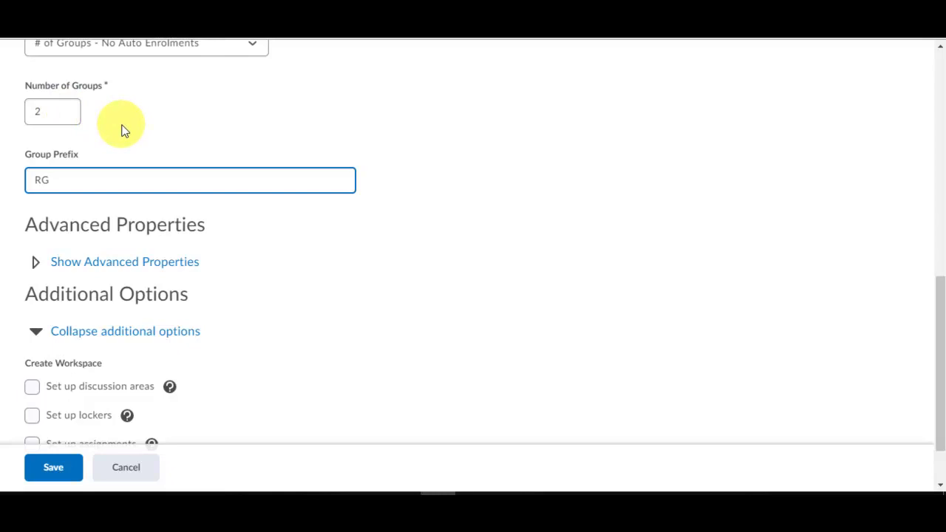
scroll(135, 128, down, 1)
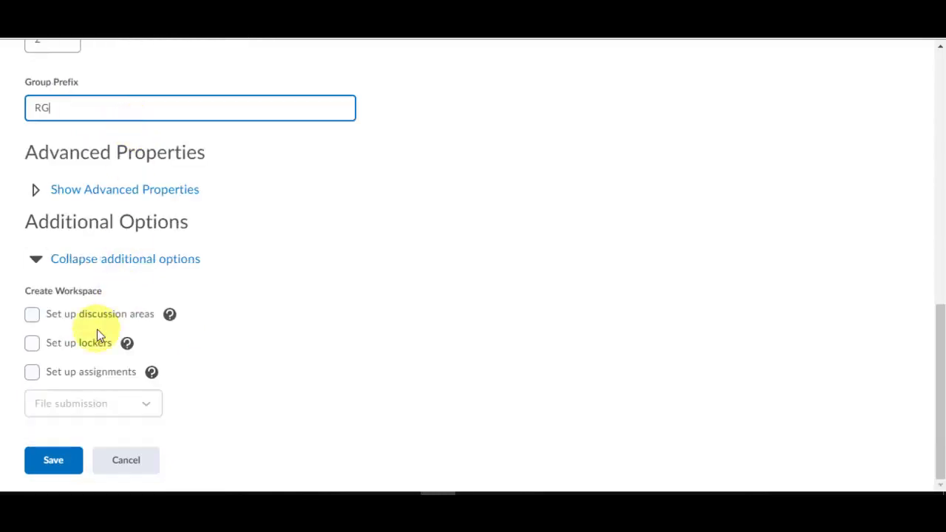
click(65, 470)
- Rename group RG 1 to 'Blue' and save it
scroll(210, 290, down, 2)
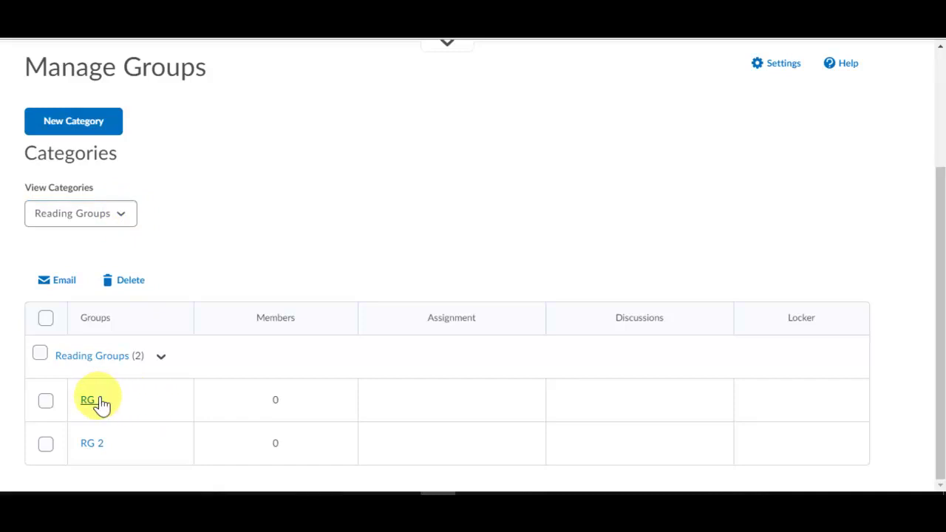
click(92, 401)
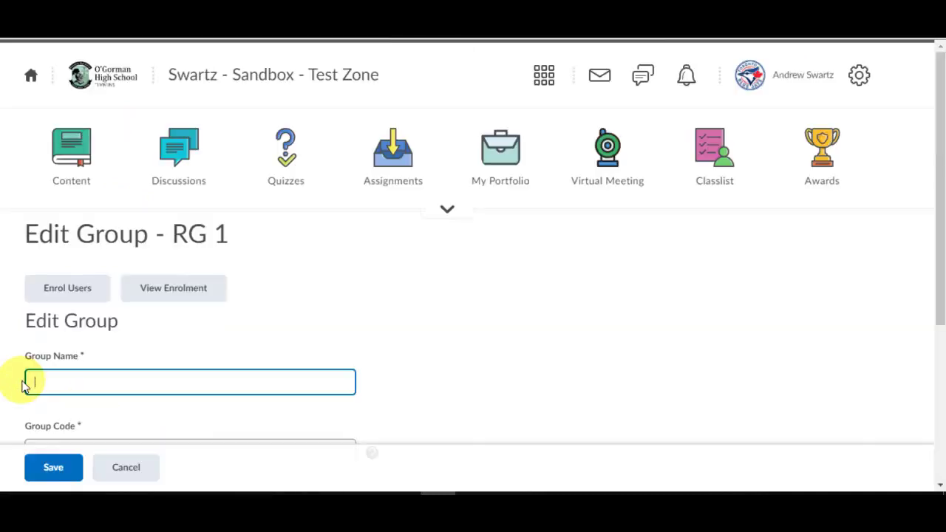
text(Blue)
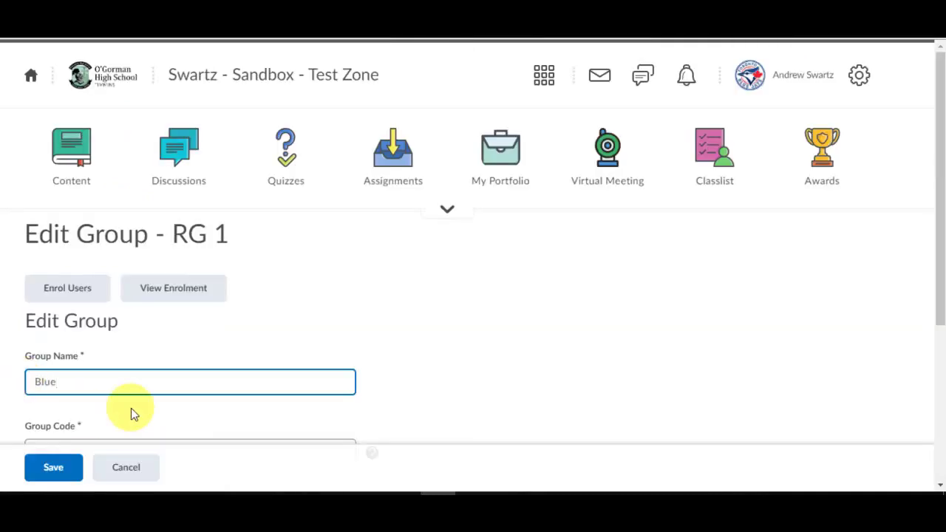
scroll(148, 348, down, 2)
scroll(81, 412, down, 2)
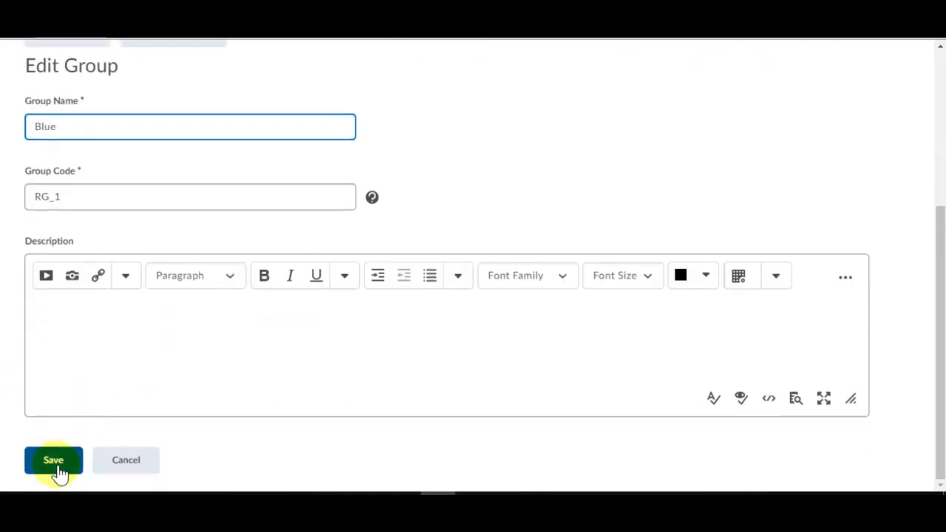
click(56, 470)
- Rename group RG 2 to 'Orange' and save it
scroll(136, 397, down, 2)
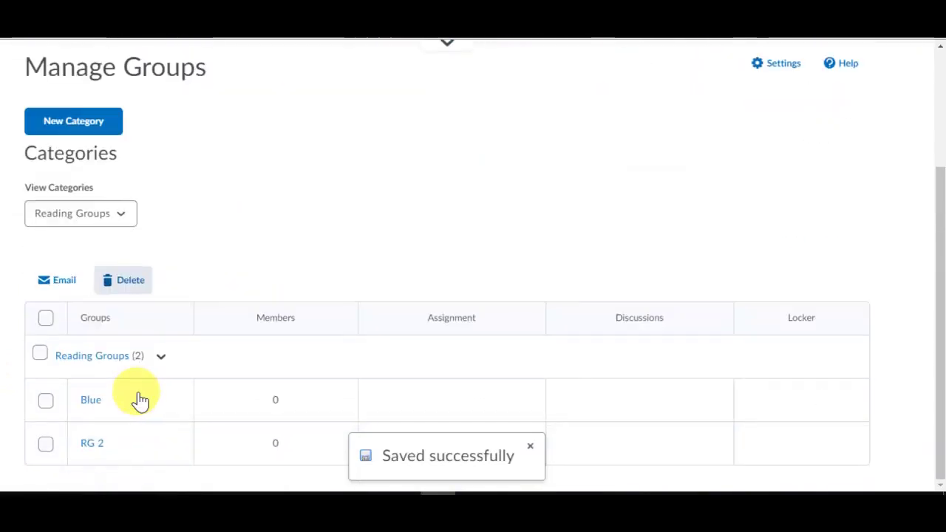
click(95, 445)
text(Orange)
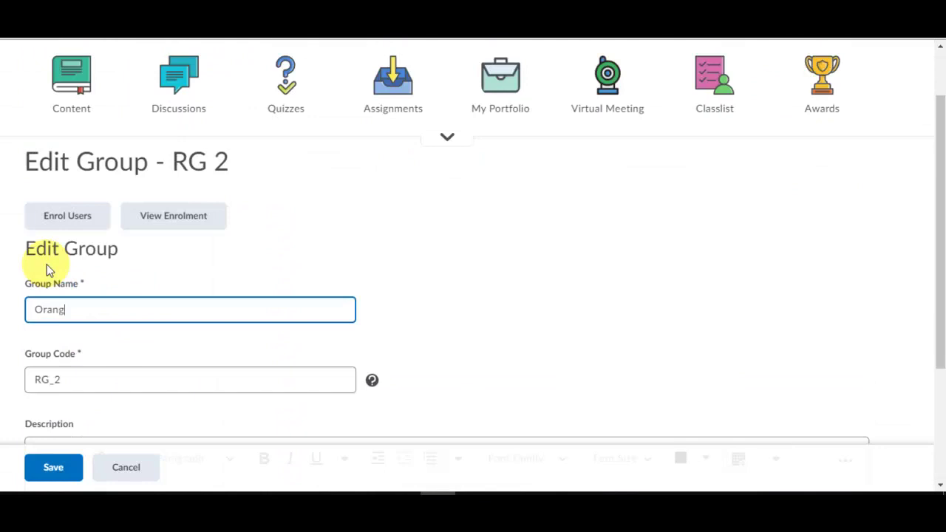
click(31, 467)
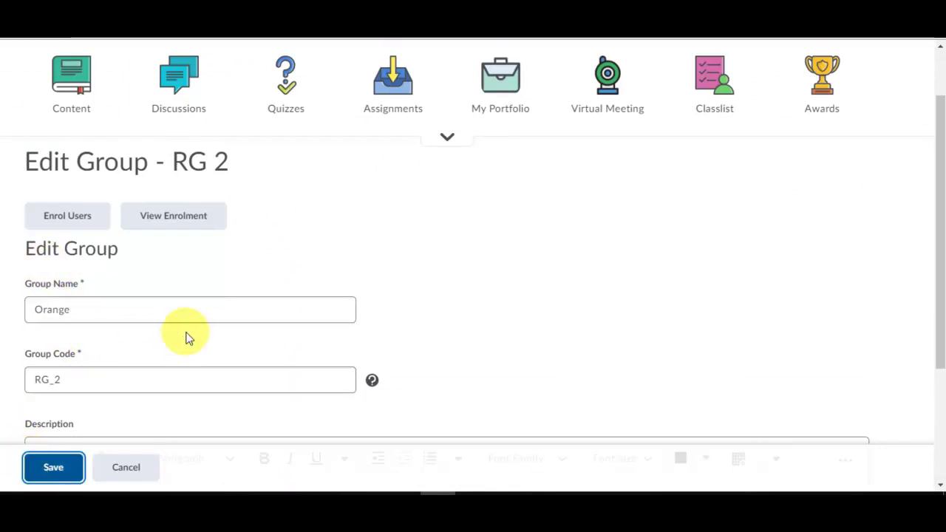
scroll(111, 406, down, 2)
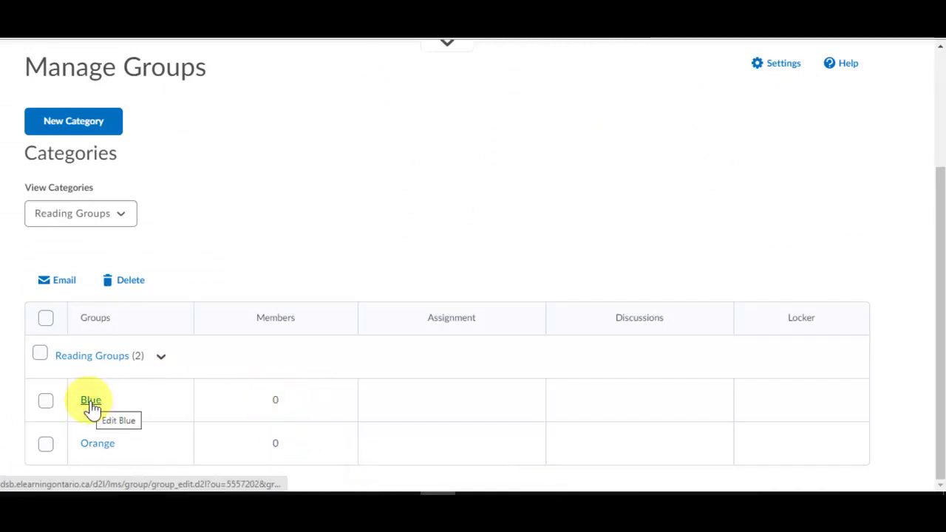
- Enrol the first listed student in the Blue group and save the enrolment
click(91, 401)
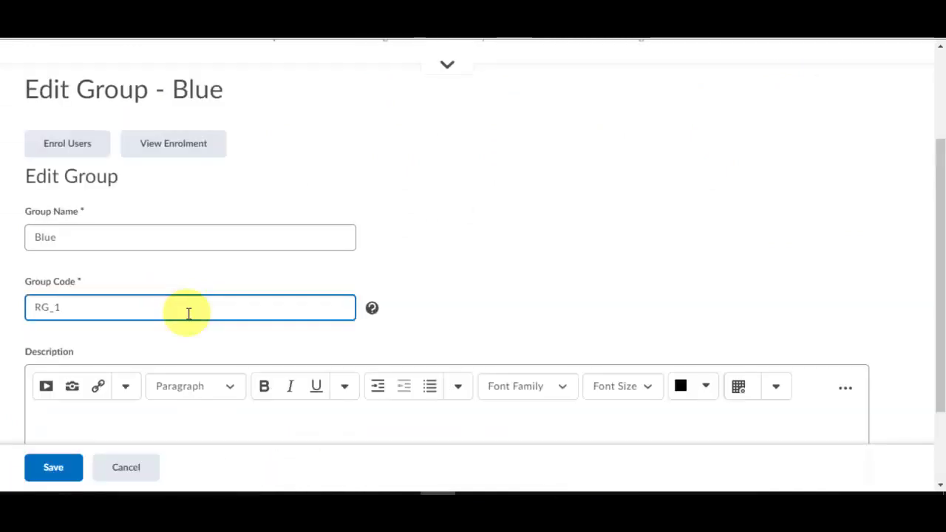
click(118, 243)
scroll(123, 285, down, 1)
scroll(74, 302, up, 3)
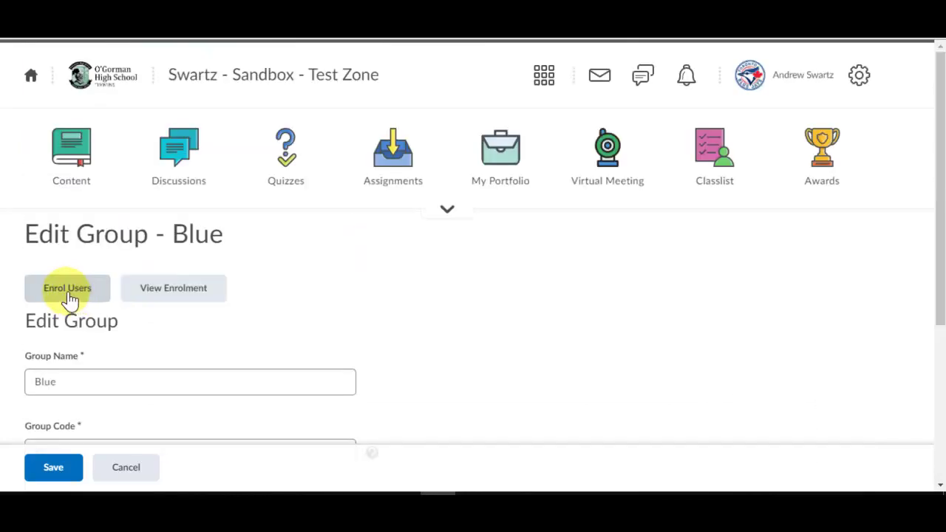
click(68, 296)
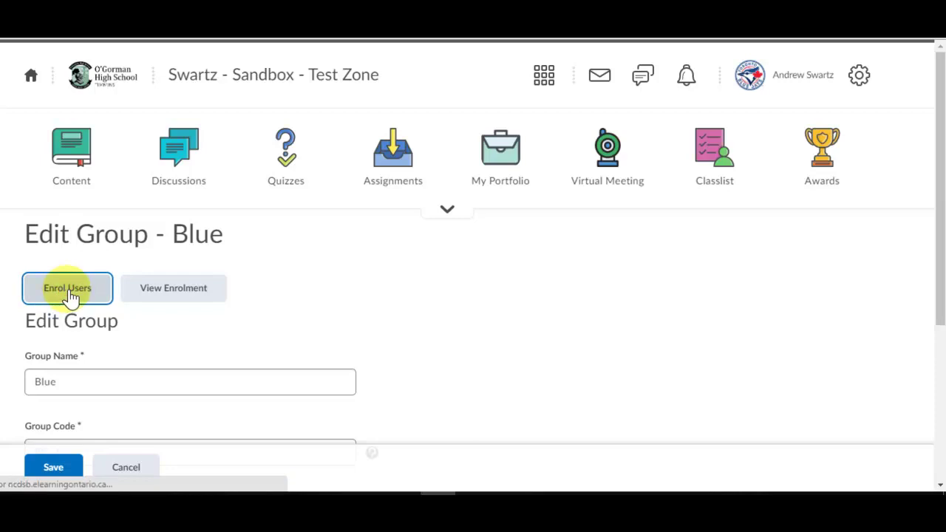
scroll(164, 323, down, 5)
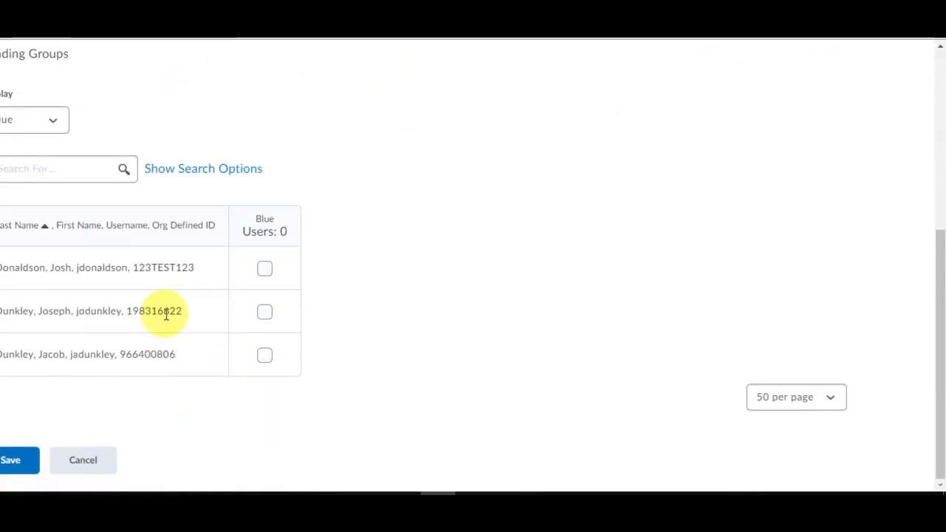
scroll(169, 299, up, 2)
scroll(160, 224, up, 1)
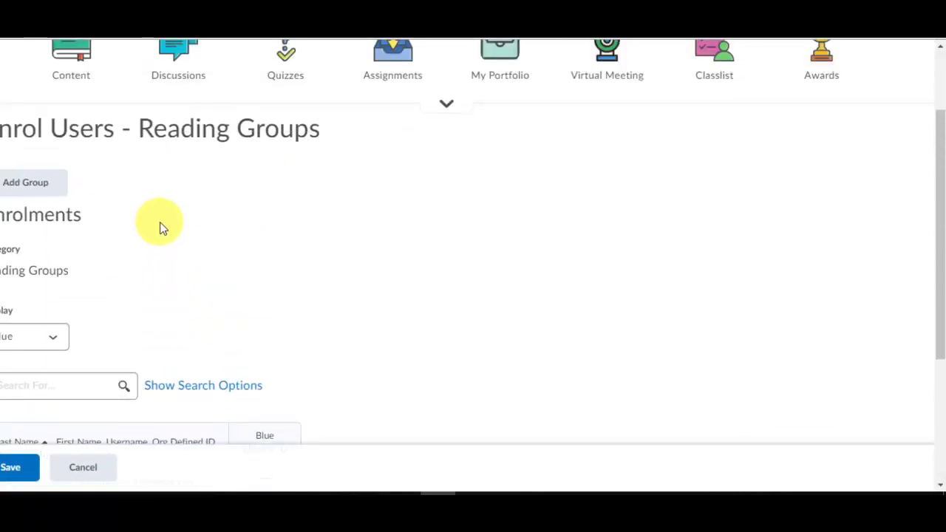
scroll(162, 227, down, 3)
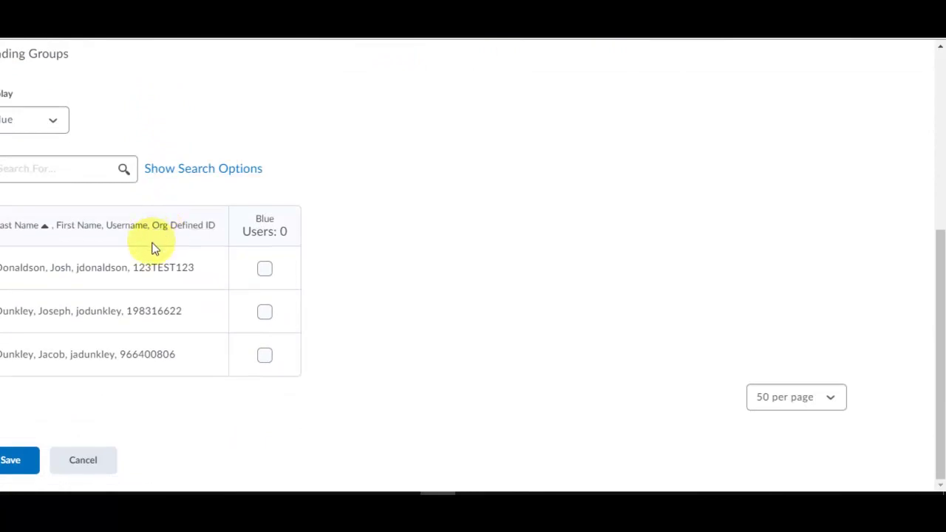
click(265, 270)
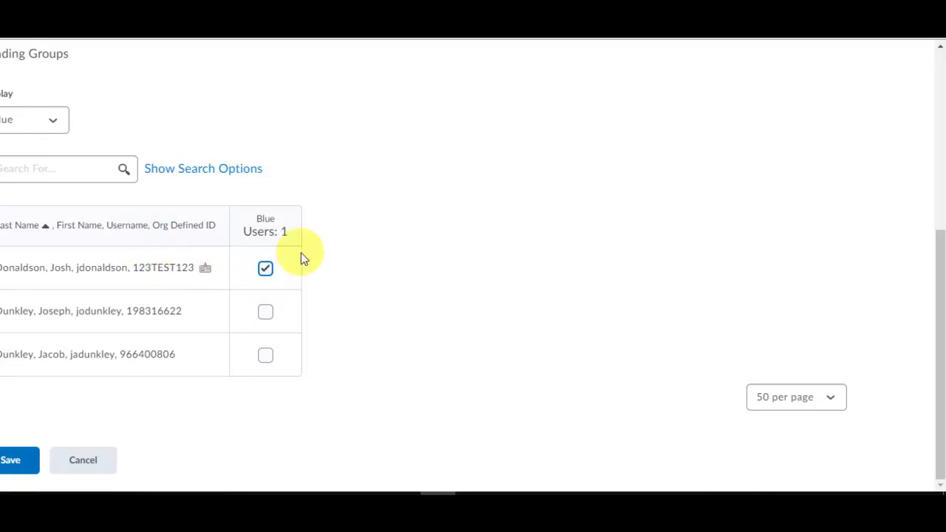
scroll(116, 165, up, 1)
scroll(111, 178, down, 1)
click(11, 464)
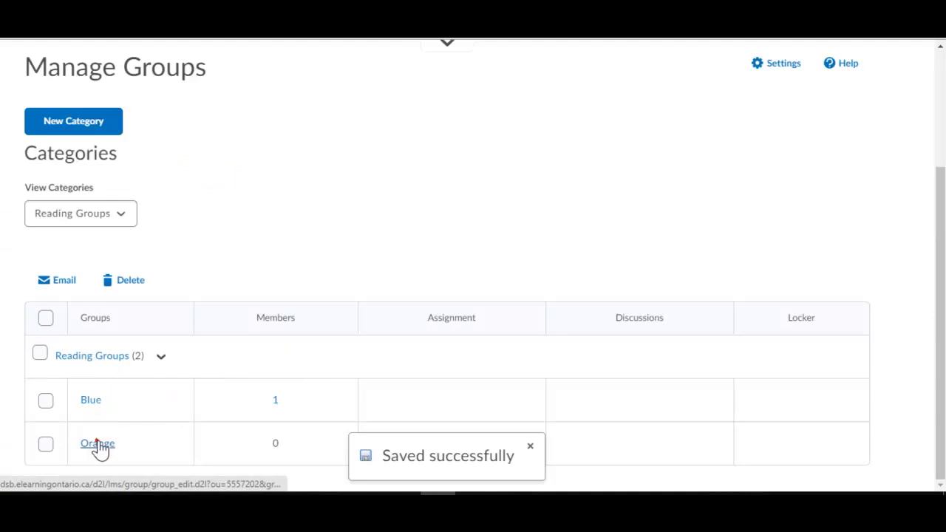
- Enrol the two remaining students in the Orange group and save
click(98, 448)
scroll(190, 345, down, 3)
scroll(196, 328, up, 2)
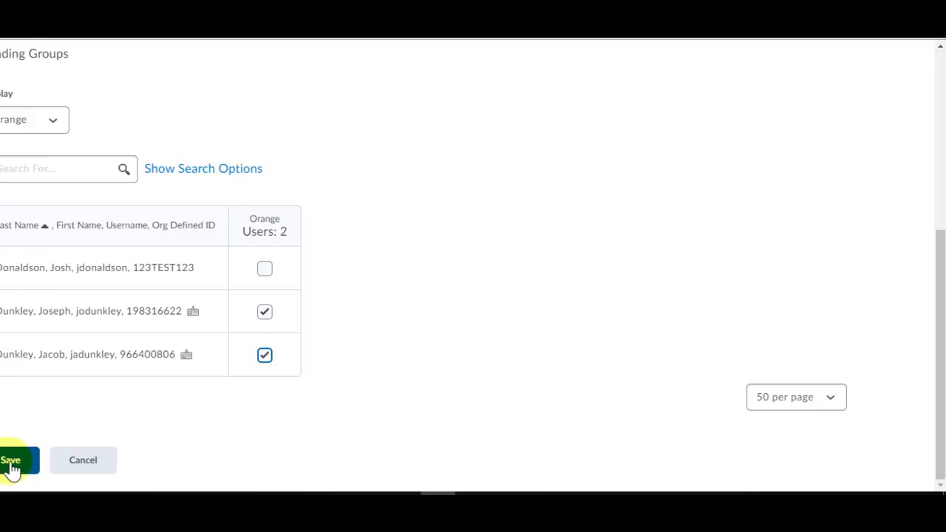
click(11, 464)
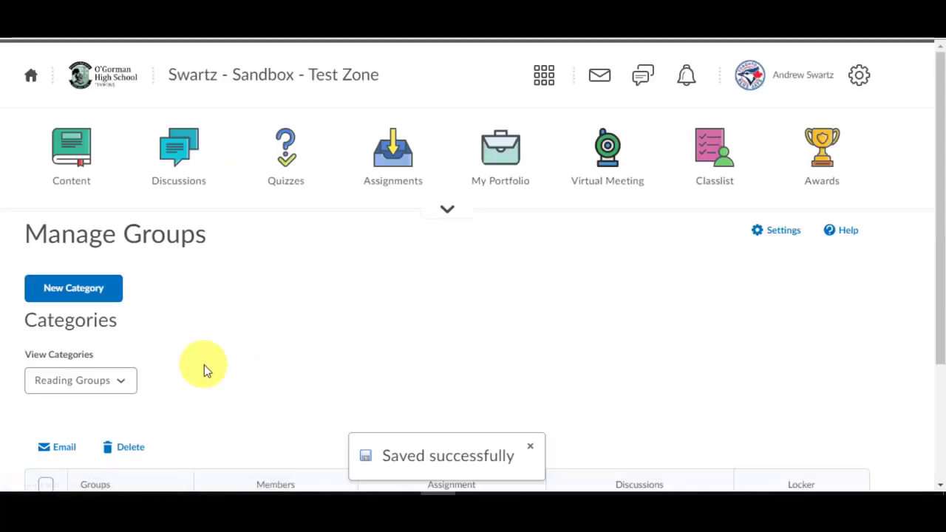
scroll(185, 279, down, 2)
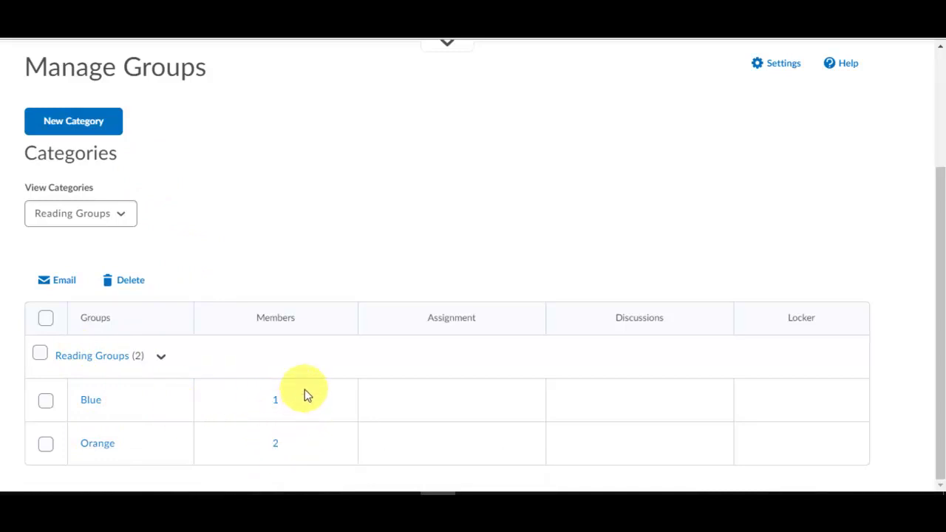
- From the course home, start a new announcement headlined 'Read Along'
scroll(311, 260, up, 3)
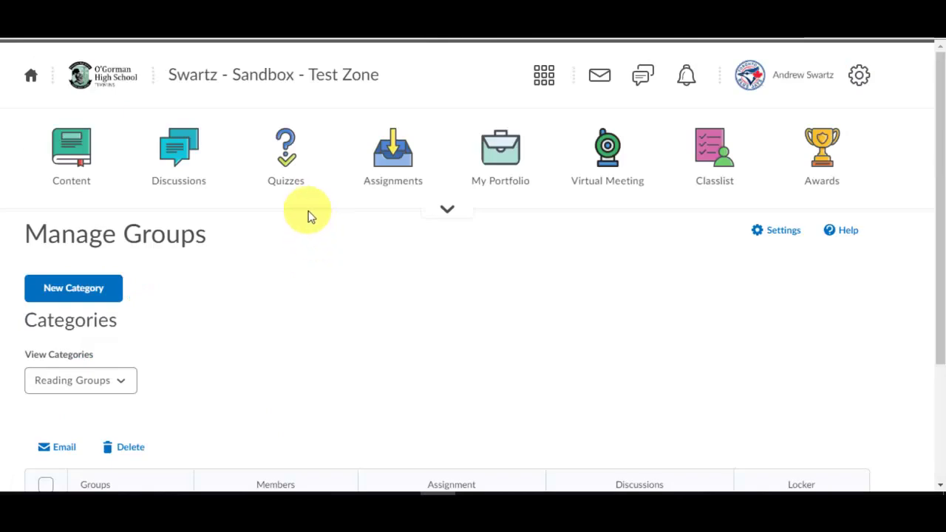
click(292, 166)
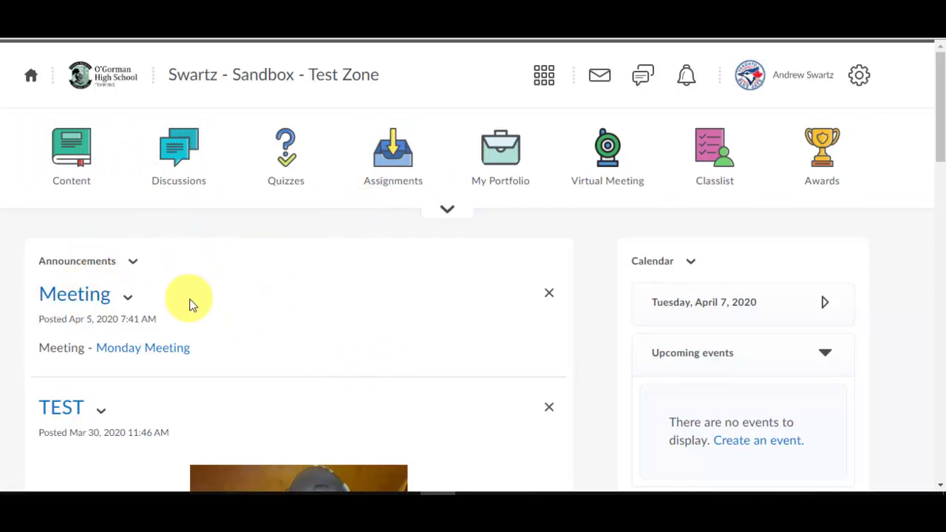
click(527, 468)
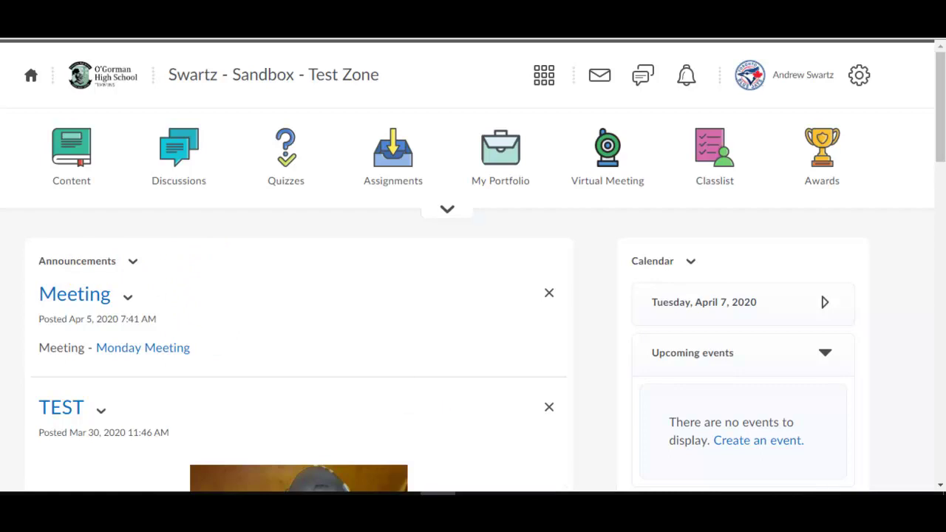
click(133, 263)
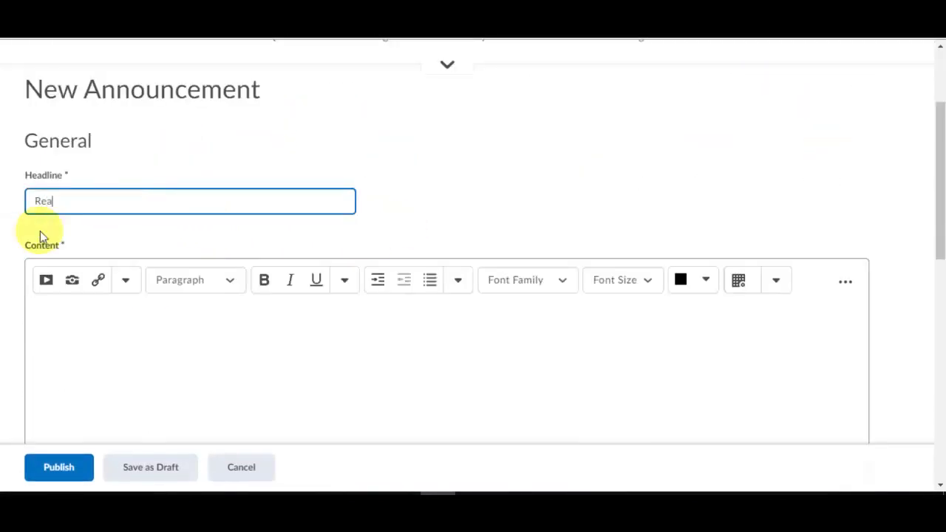
scroll(89, 238, down, 1)
click(93, 247)
- Embed the Fish read-aloud YouTube video in the content using its pasted embed code
click(45, 209)
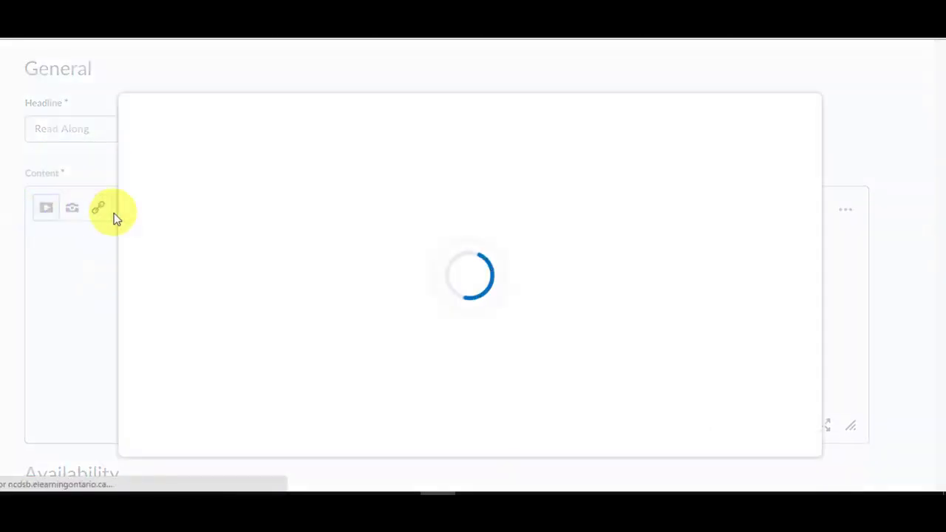
scroll(233, 224, down, 1)
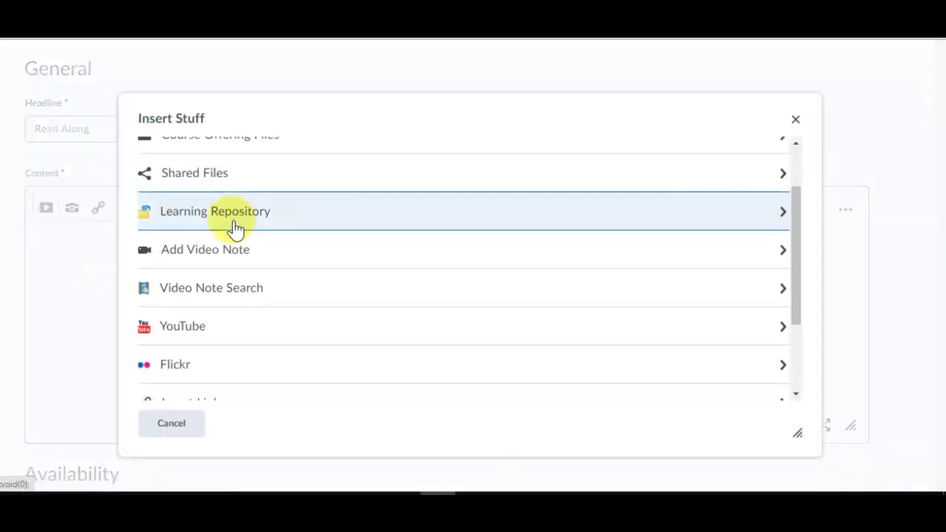
scroll(233, 225, down, 2)
click(214, 323)
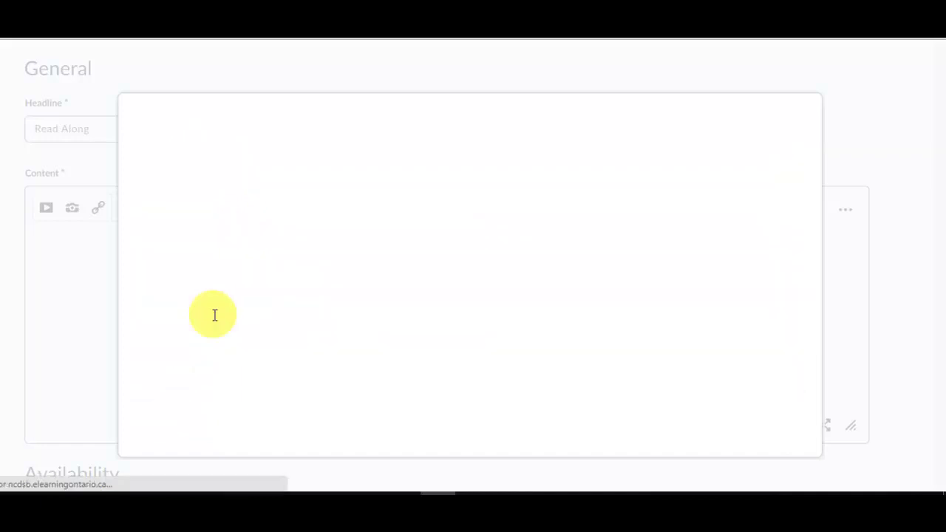
text(<iframe width="560" height="315" src="https://www.youtube.com/embed/xRqCeDwntYY" frameborder="0" allow="accelerometer; autoplay; encrypted-media; gyroscope; picture-in-picture" allowfullscreen></iframe>)
click(167, 423)
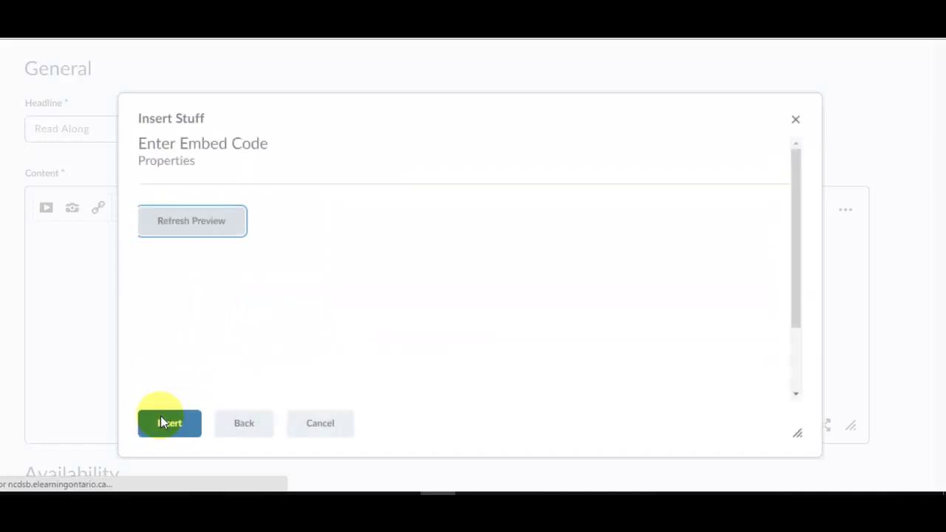
click(170, 425)
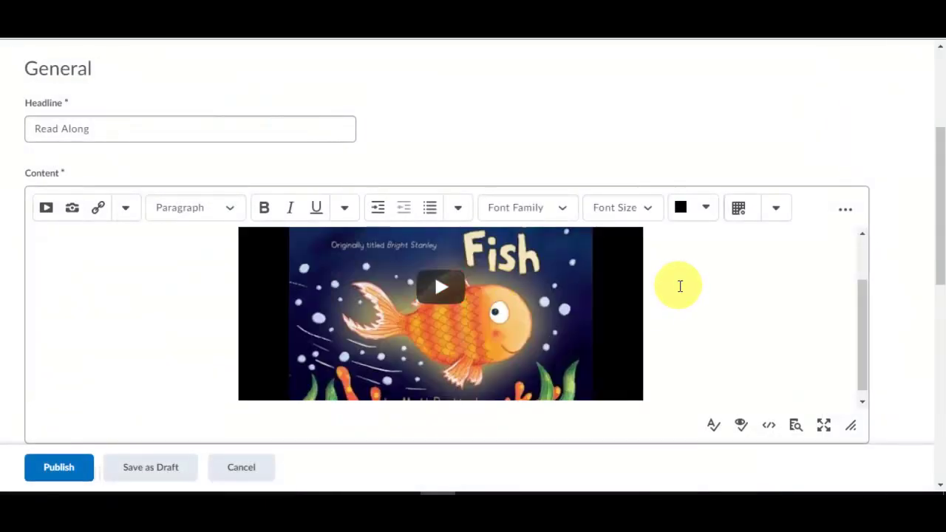
scroll(679, 294, down, 1)
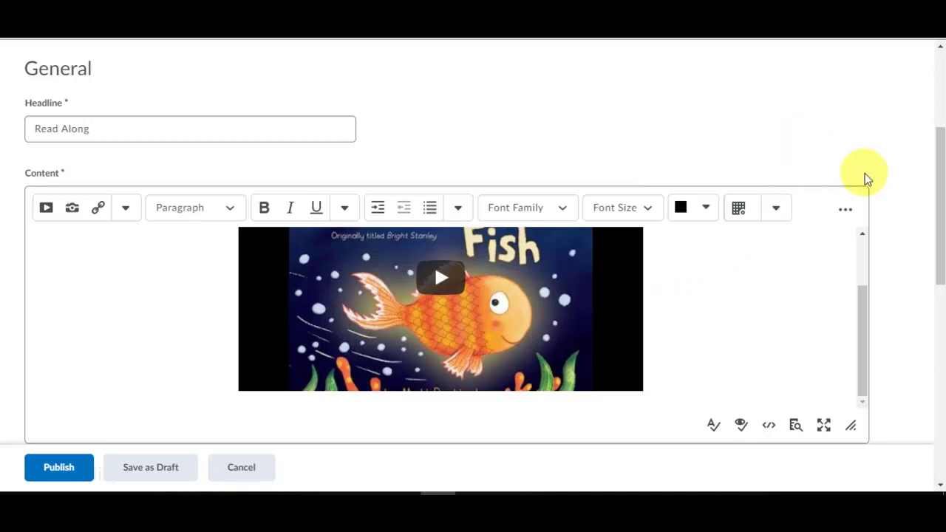
scroll(857, 166, down, 1)
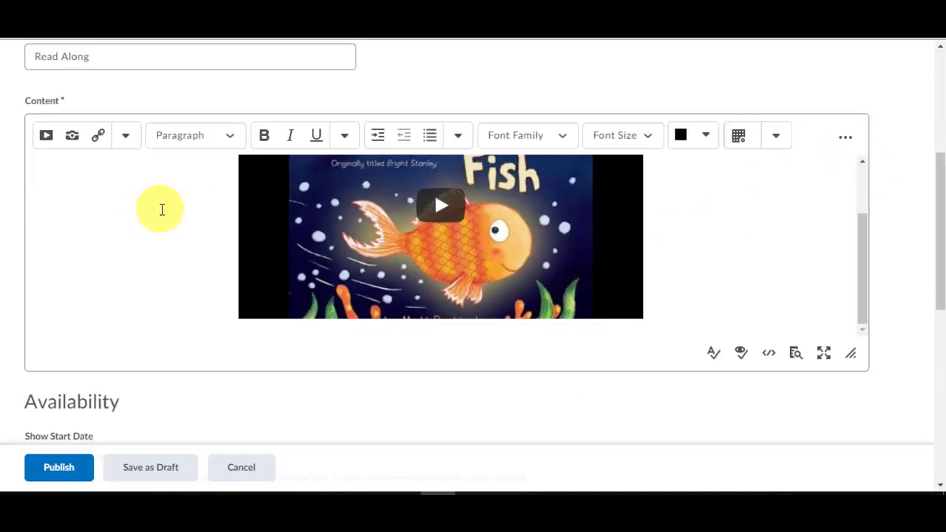
scroll(177, 218, down, 5)
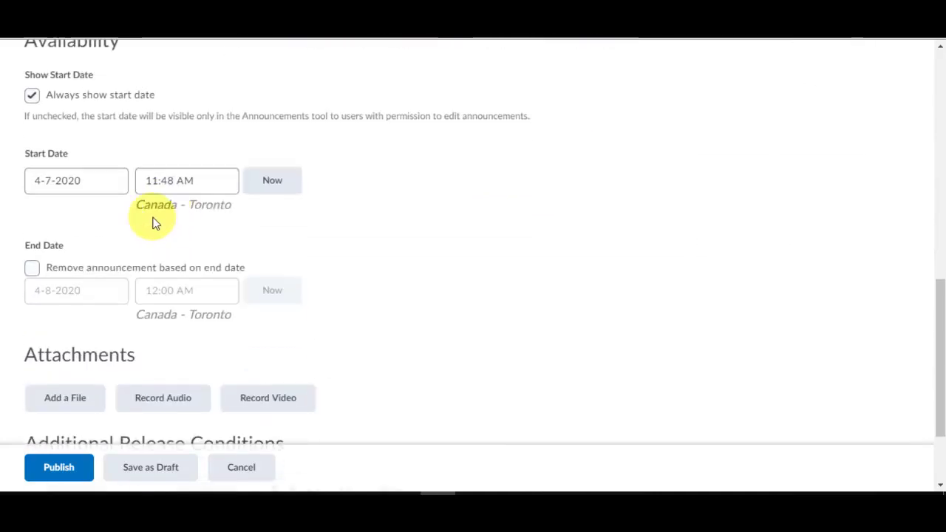
- Turn off Always show start date and set the start to now, 4/7/2020 11:50 AM
click(32, 97)
click(269, 187)
scroll(362, 234, down, 2)
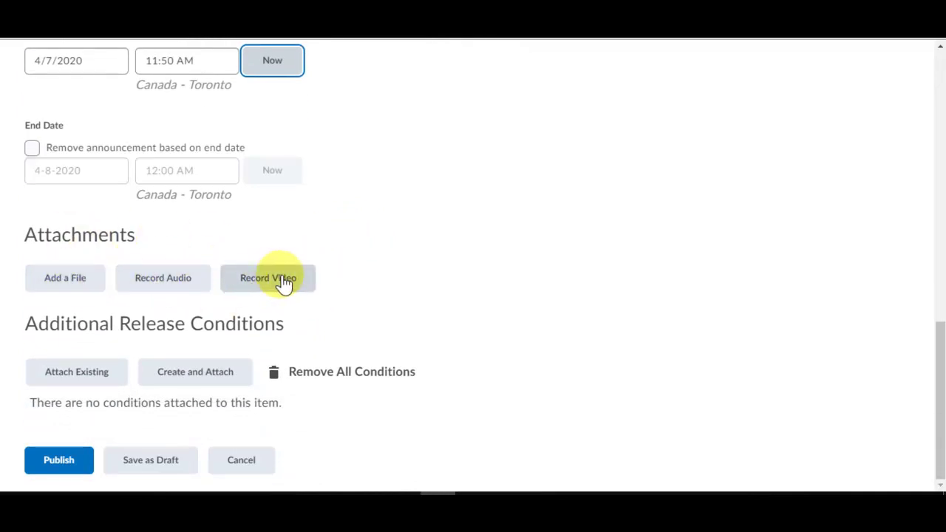
drag(26, 323, 312, 324)
click(313, 325)
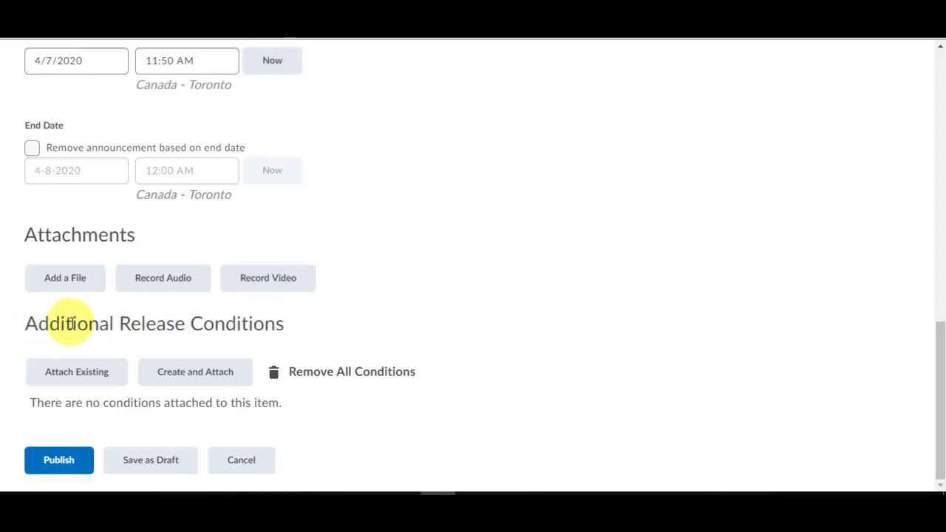
- Attach a Group Enrolment release condition limiting the announcement to Reading Groups > Blue
click(195, 377)
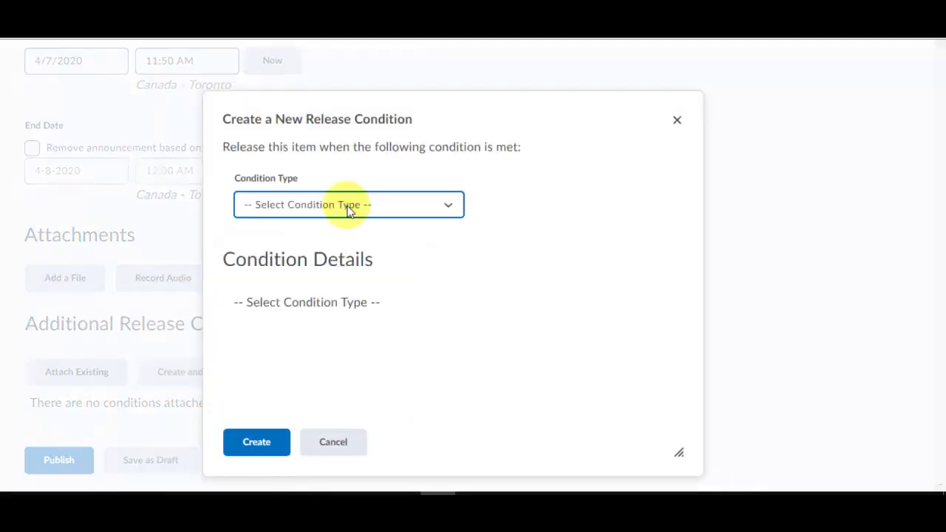
click(345, 206)
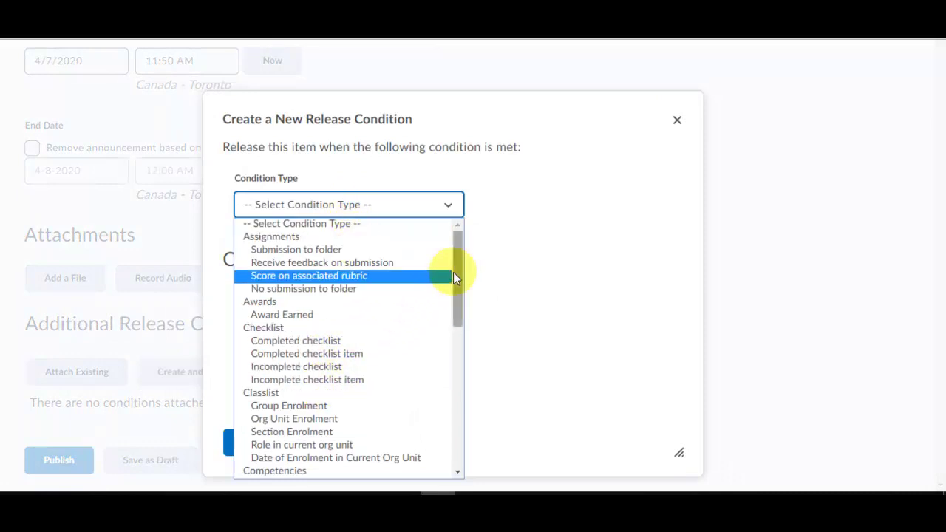
drag(453, 272, 456, 323)
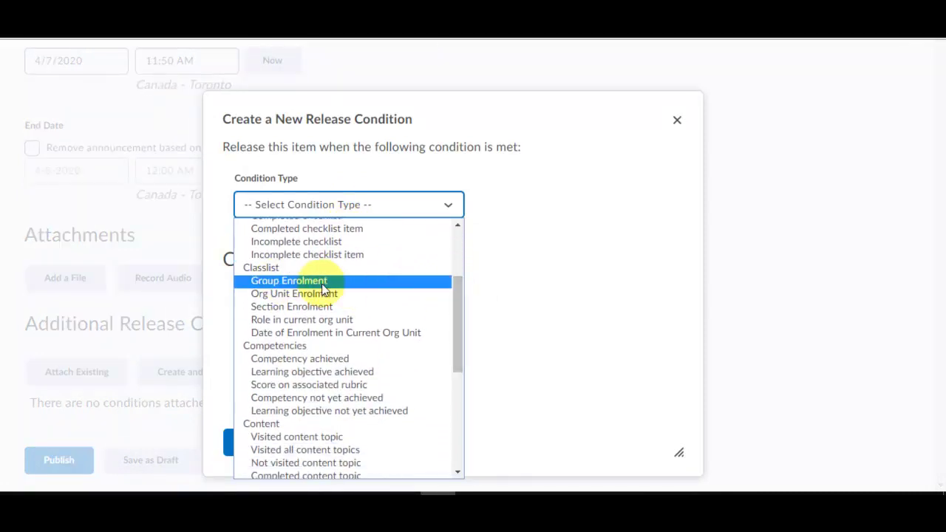
click(342, 285)
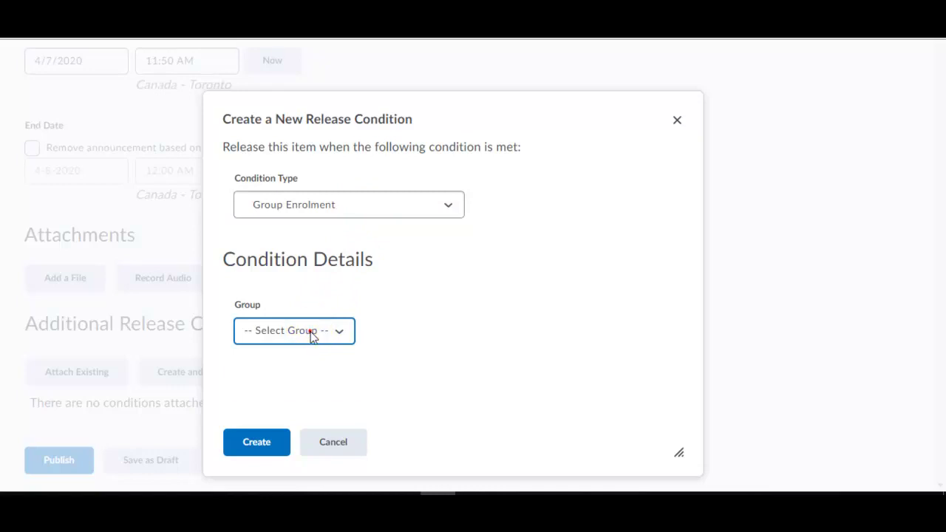
click(312, 336)
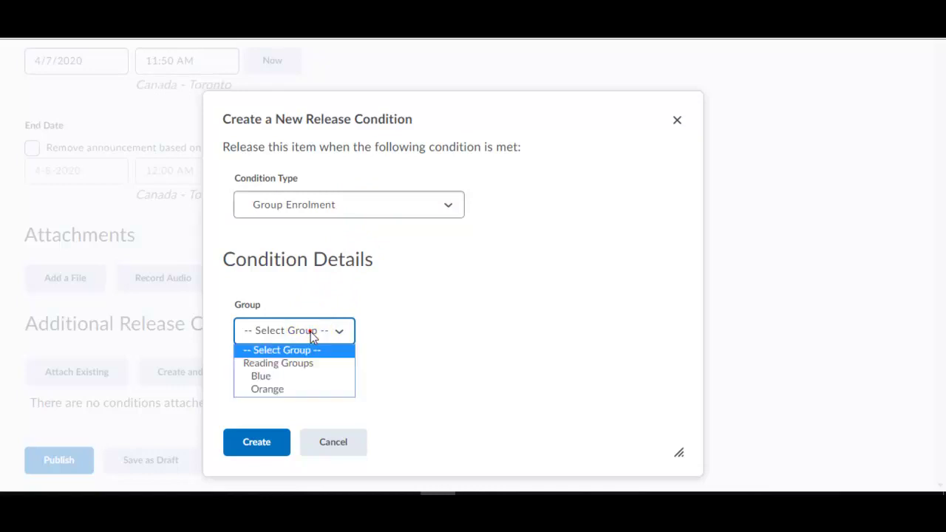
click(299, 377)
click(256, 442)
scroll(273, 393, down, 1)
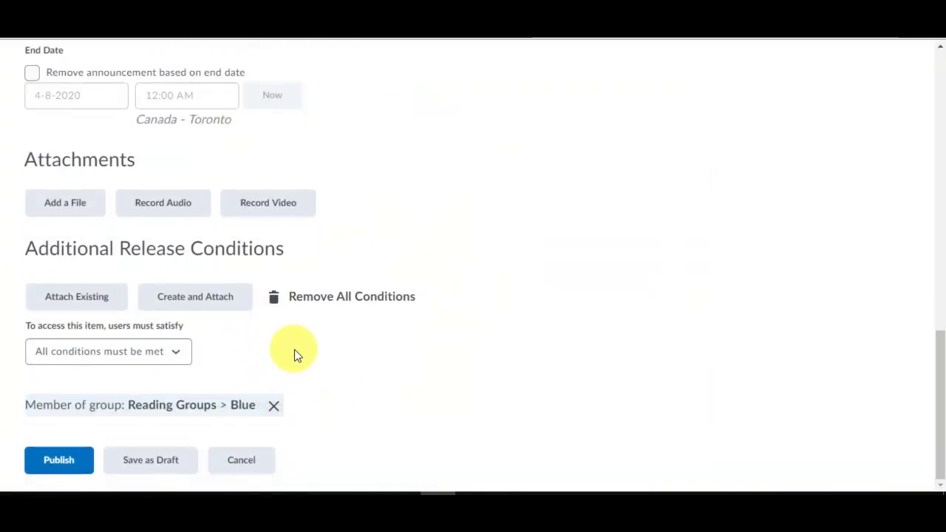
- Return to the course home and view the conditionally released Read Along announcement
click(59, 460)
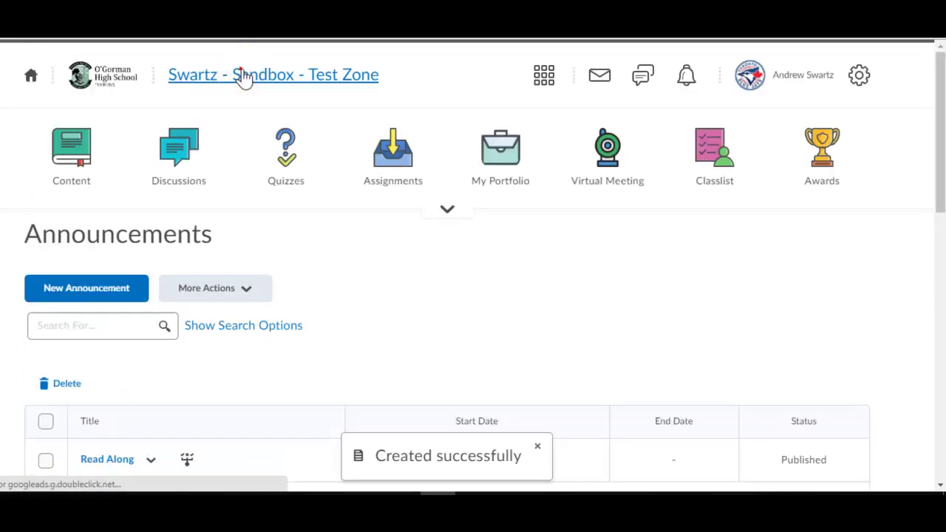
click(239, 74)
scroll(437, 281, down, 2)
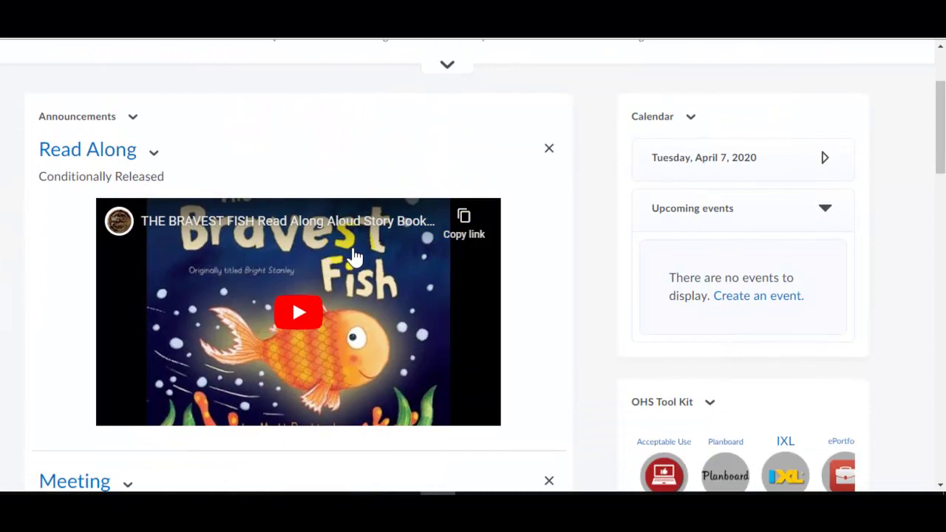
scroll(296, 251, up, 2)
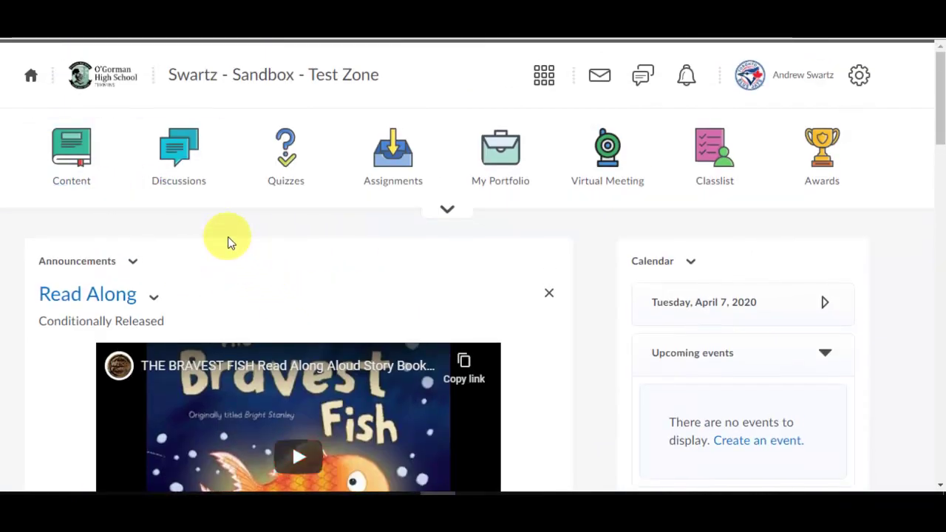
- From Discussions, create a new forum titled 'Responses' and save it to start adding a topic
click(189, 161)
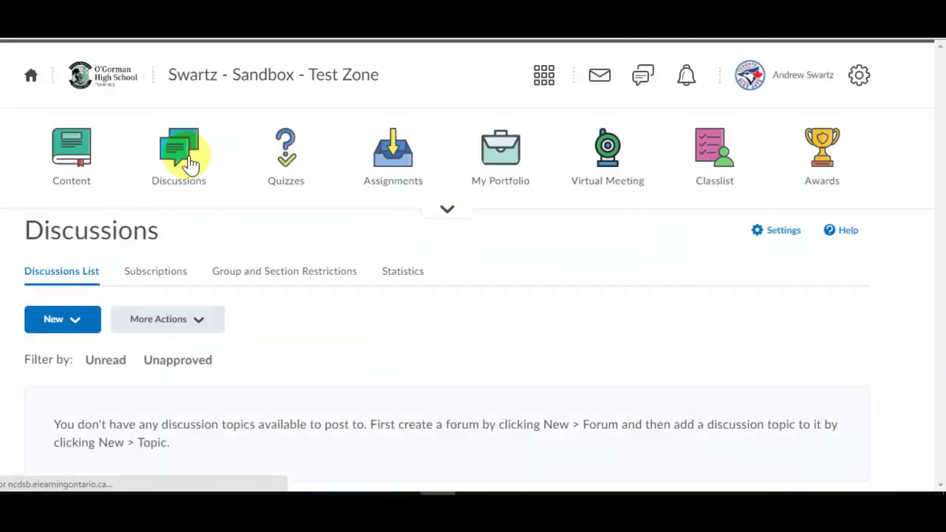
click(77, 325)
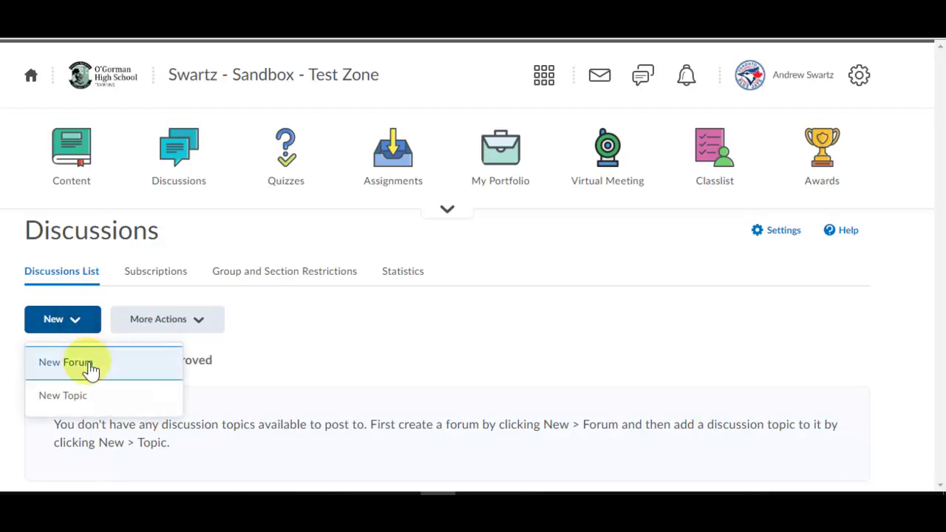
click(65, 362)
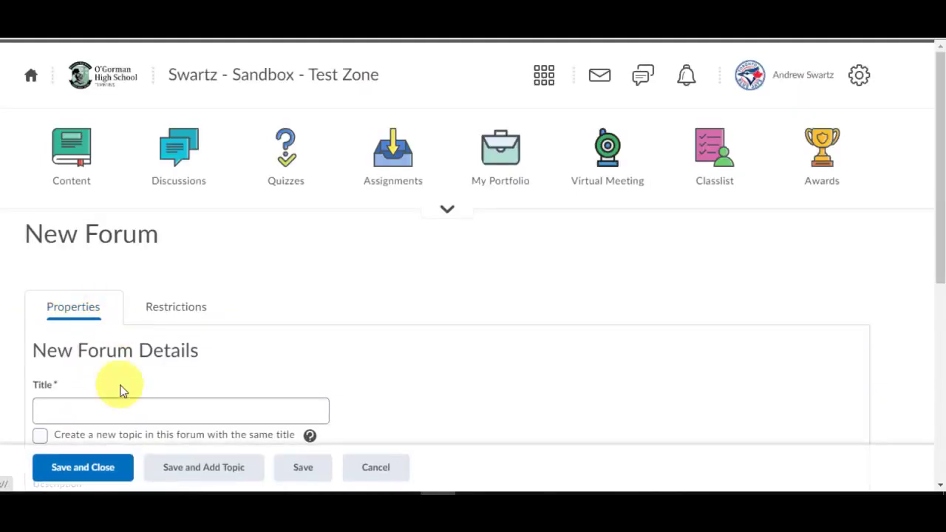
scroll(138, 309, down, 3)
click(99, 187)
text(Responses)
scroll(148, 332, down, 2)
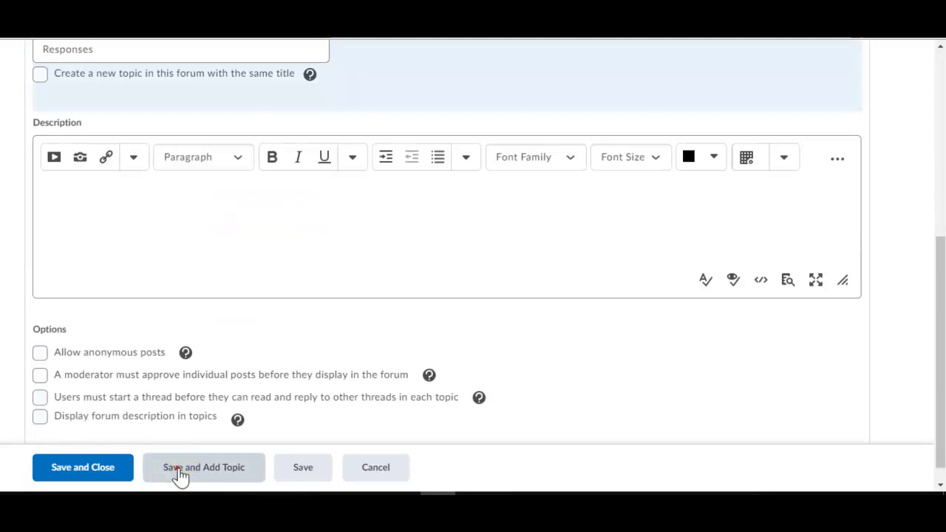
click(181, 473)
- Title the new topic 'Read Along'
scroll(154, 369, down, 2)
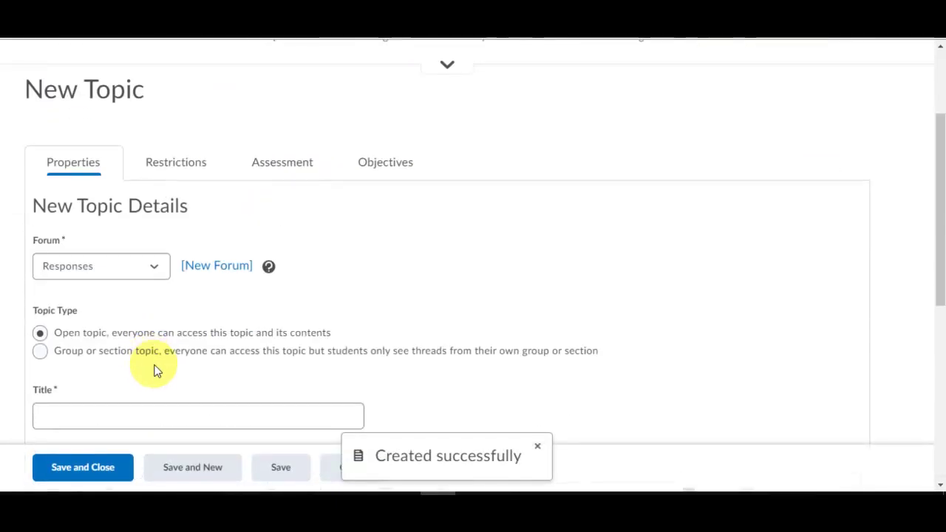
scroll(150, 366, down, 1)
click(110, 342)
text(Read Along)
- Add the description 'Summarize the story' and save the topic
scroll(200, 295, down, 2)
scroll(207, 275, down, 2)
click(133, 173)
text(Summarize the )
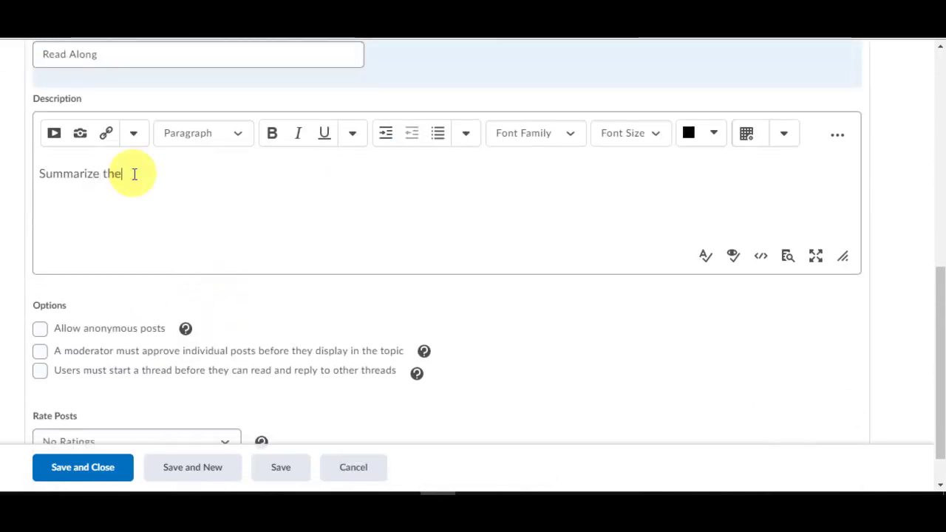
text(story)
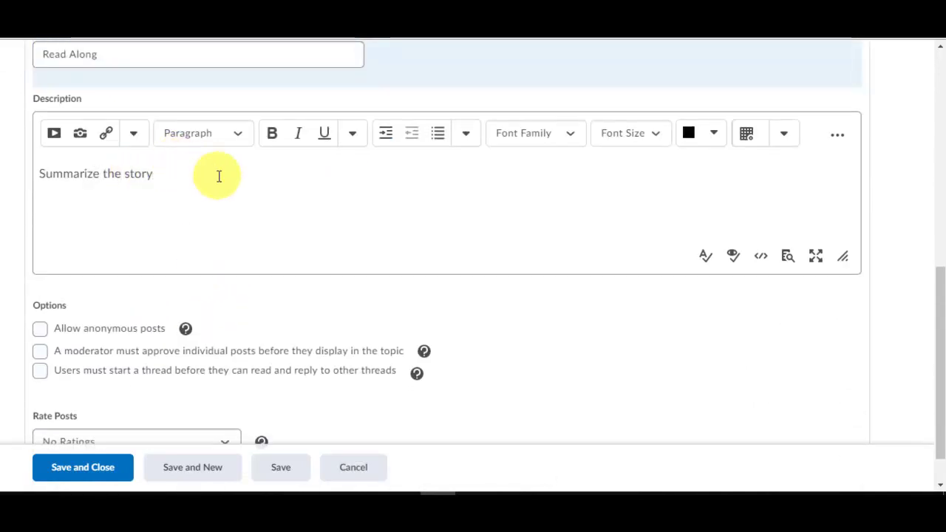
scroll(220, 178, down, 1)
scroll(143, 378, up, 3)
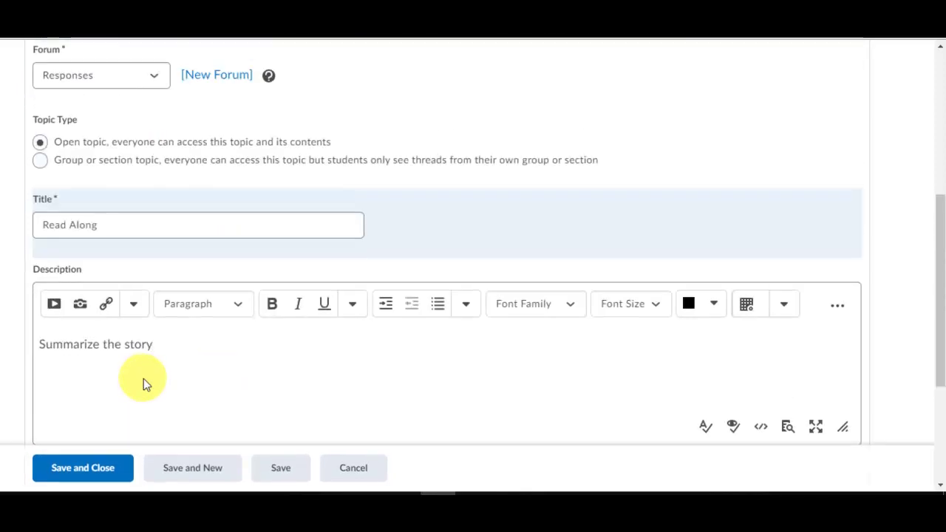
scroll(147, 366, up, 2)
scroll(214, 414, down, 1)
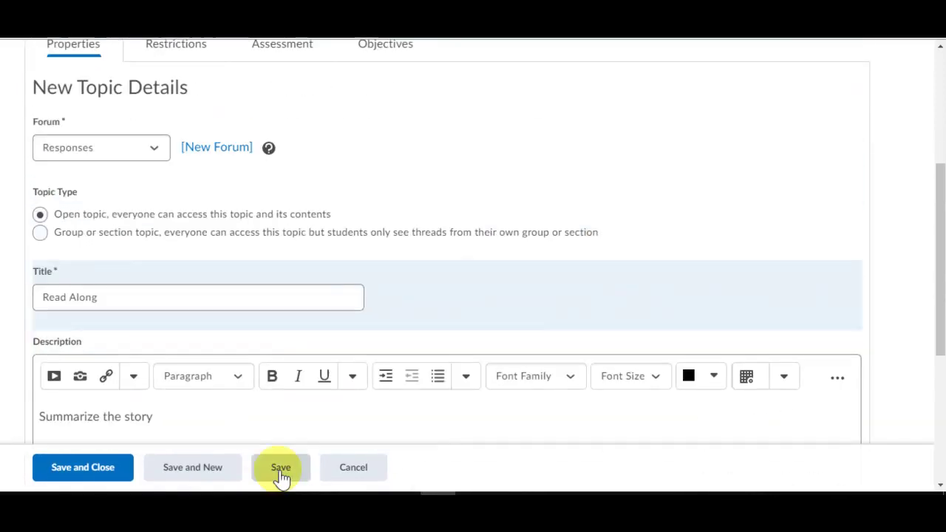
click(281, 467)
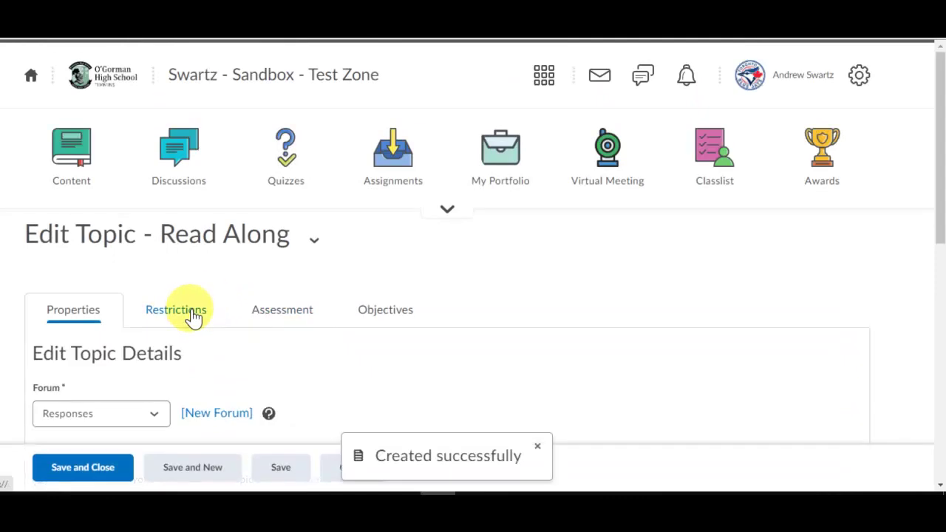
scroll(195, 318, down, 2)
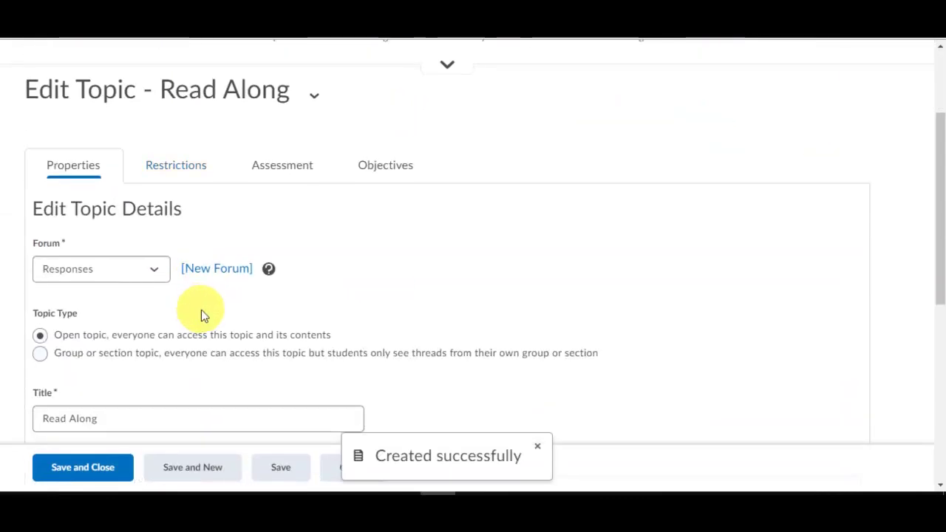
- Attach a Group Enrolment release condition for the Orange group, then save and close the topic
click(188, 168)
scroll(266, 298, down, 5)
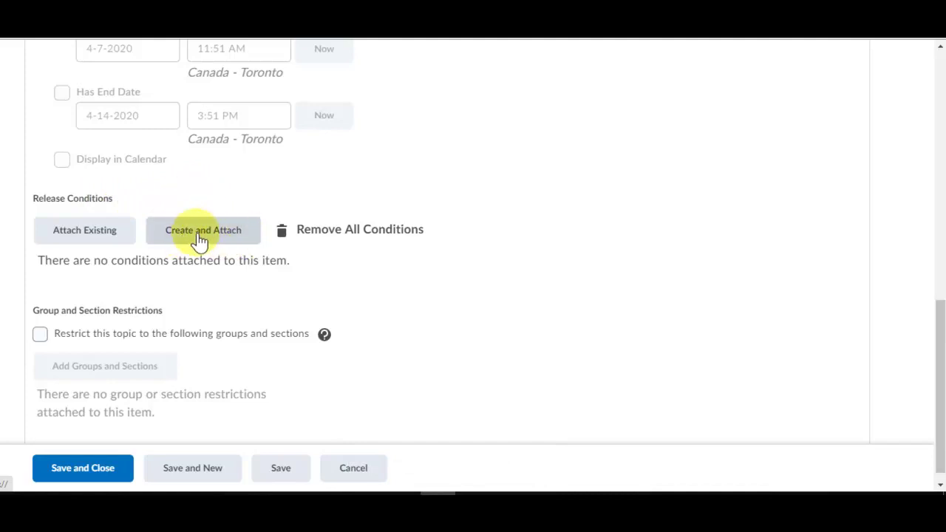
click(205, 236)
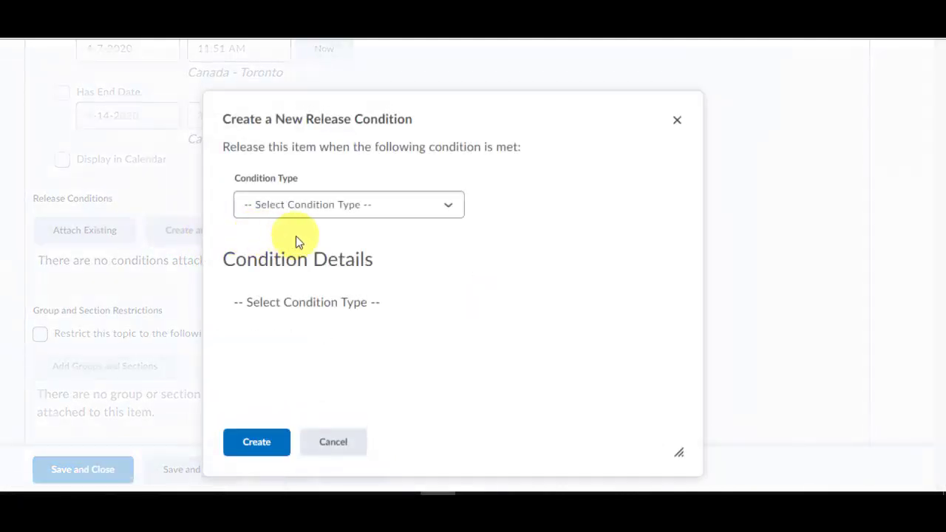
click(382, 205)
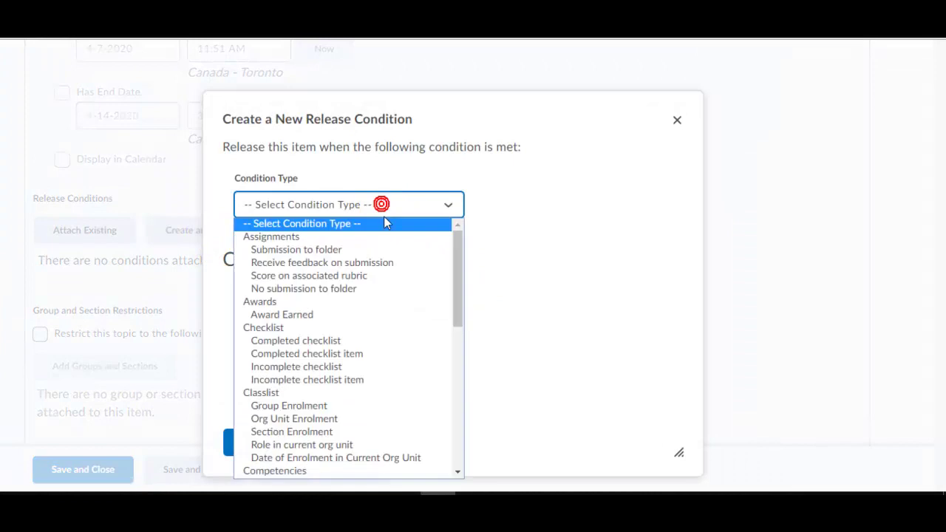
scroll(390, 248, down, 3)
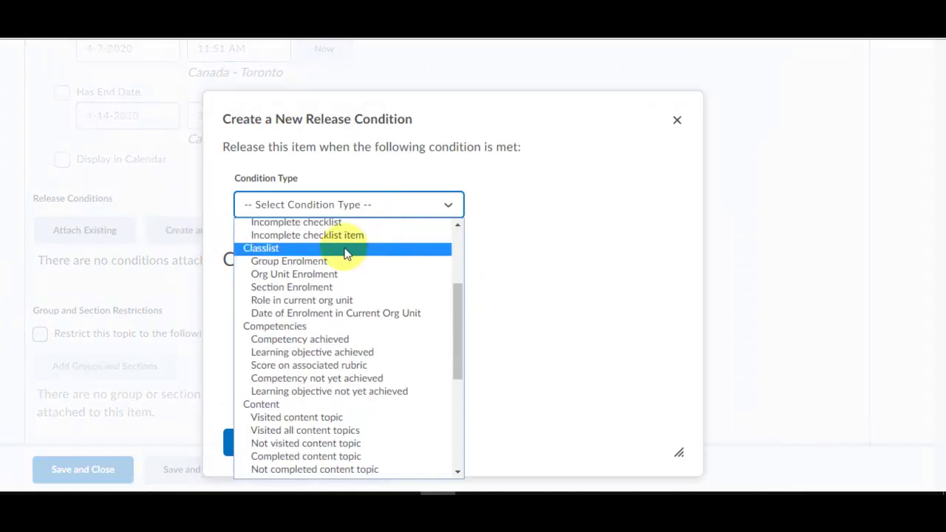
click(323, 263)
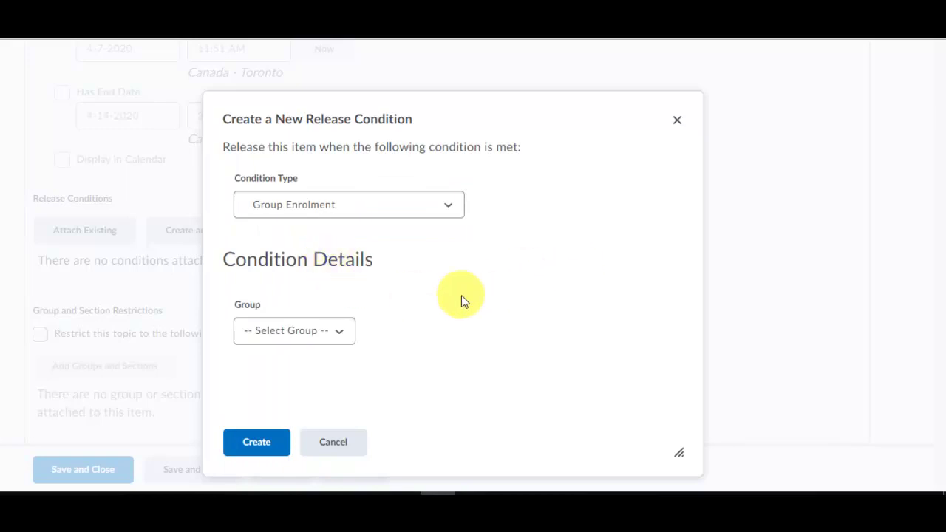
click(328, 330)
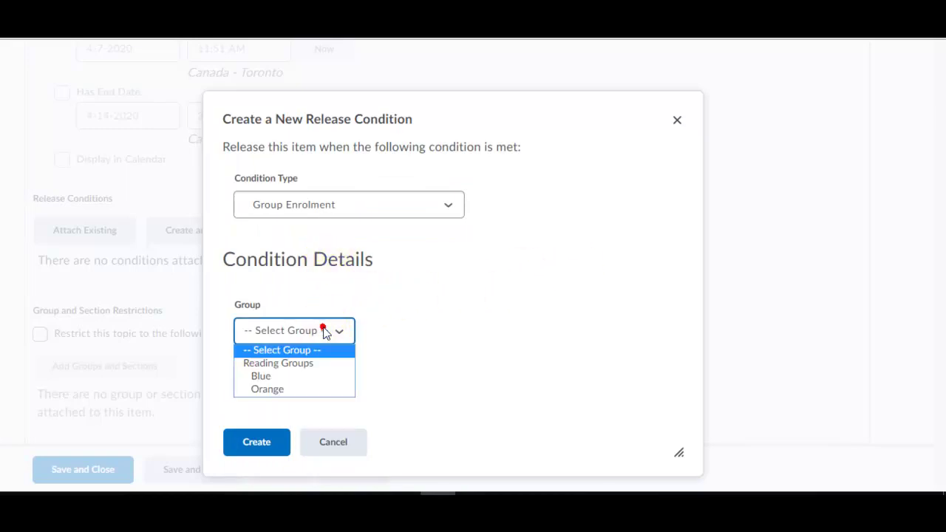
click(288, 393)
click(267, 443)
scroll(375, 342, down, 1)
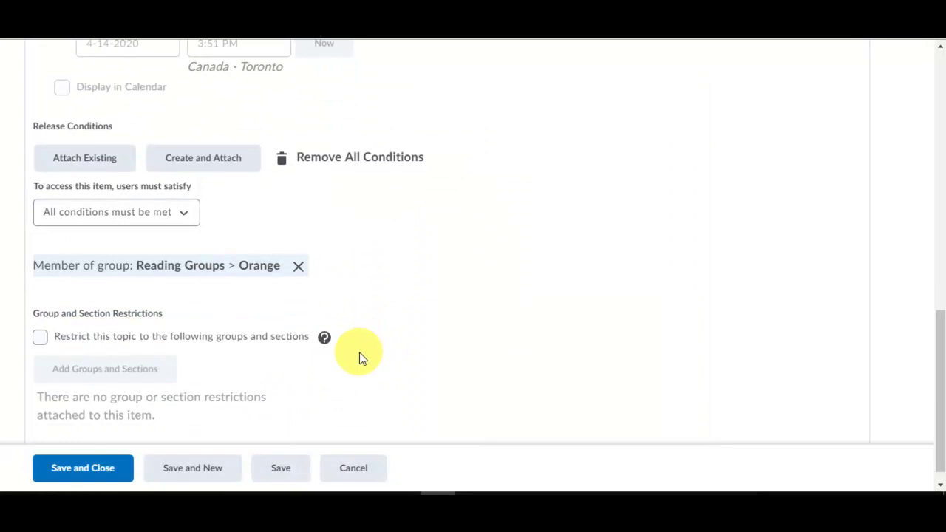
click(80, 472)
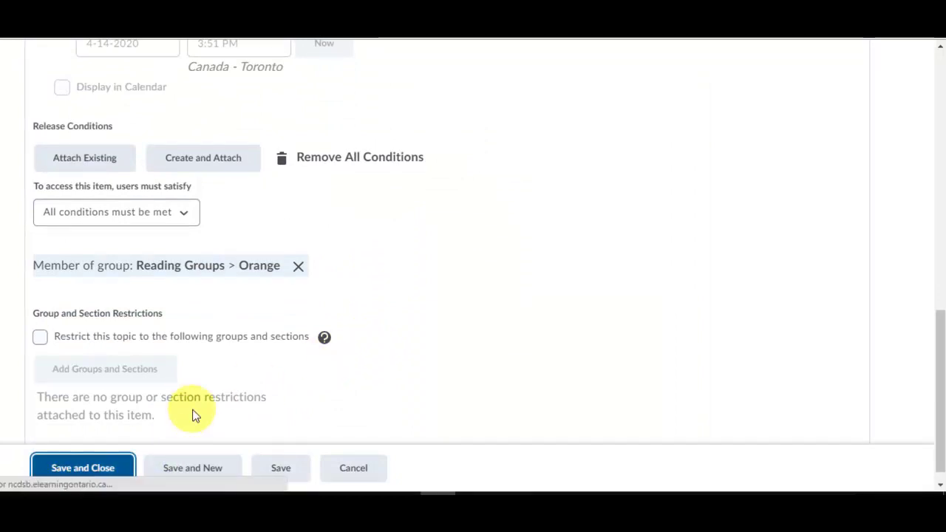
scroll(302, 298, down, 2)
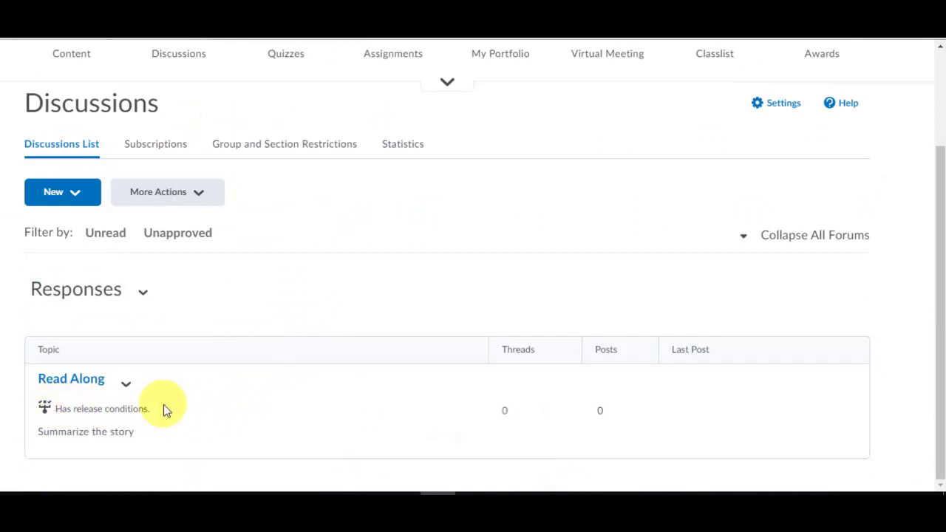
- Go to course home and scroll down to the Read Along announcement's Bravest Fish video
scroll(206, 371, up, 2)
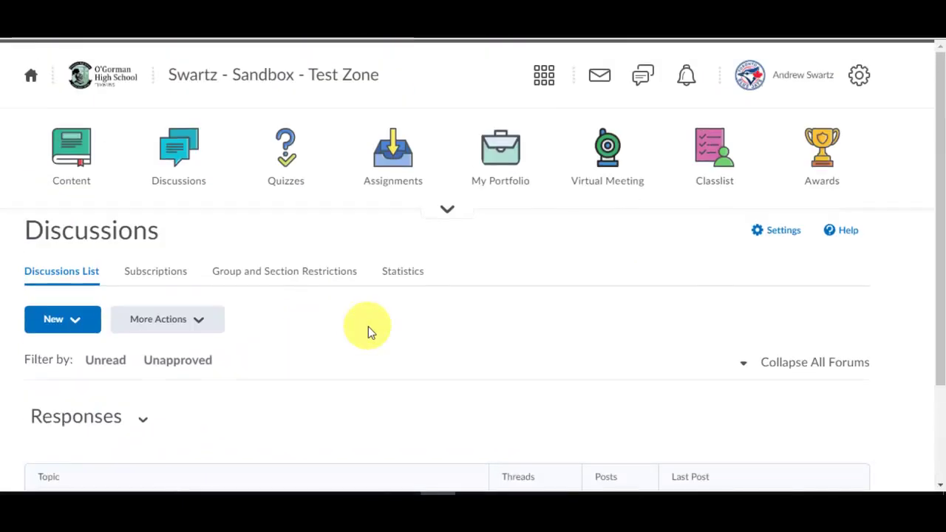
click(272, 84)
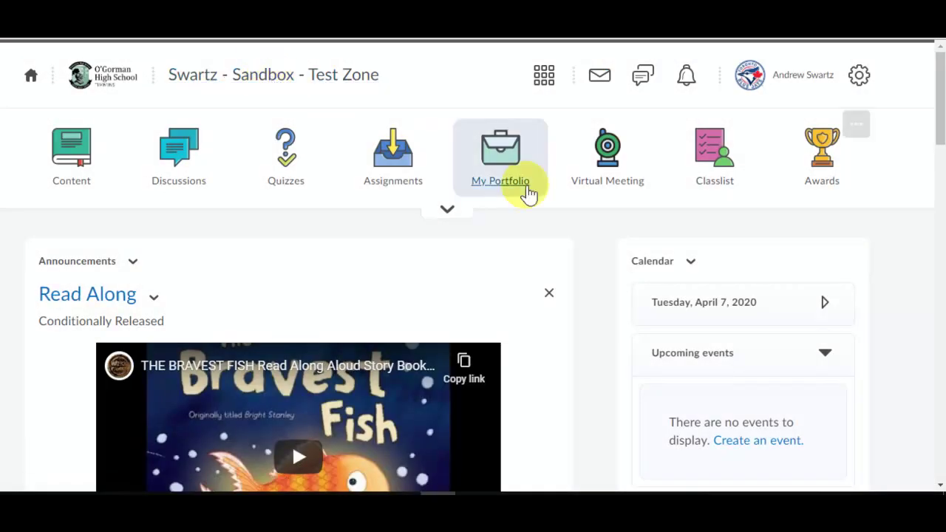
click(464, 214)
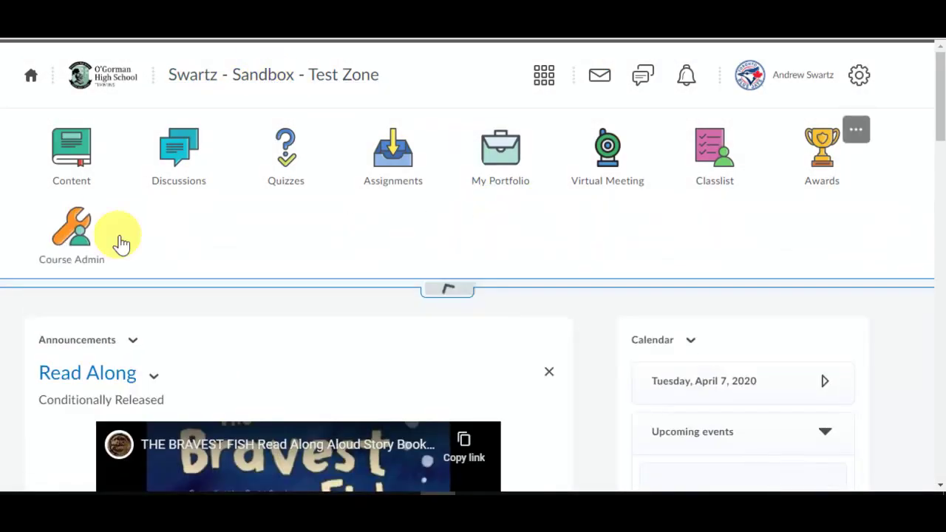
click(447, 290)
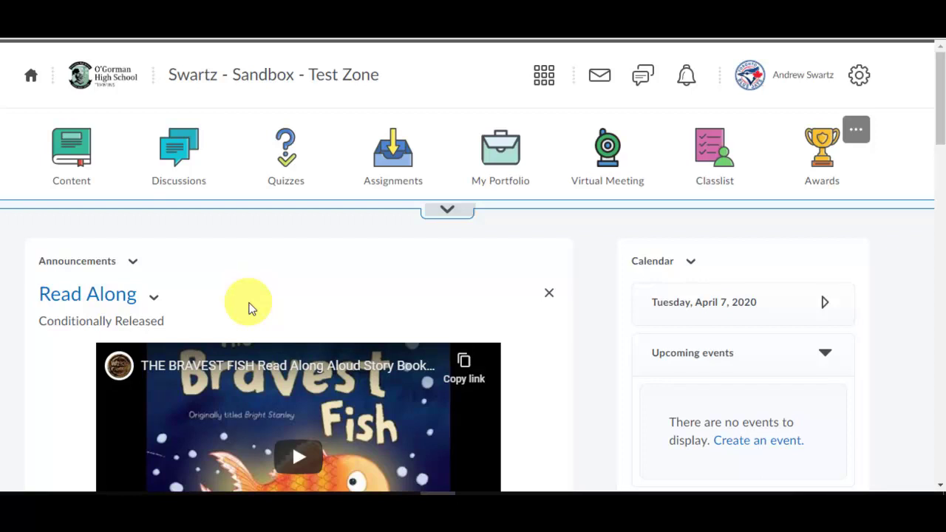
scroll(303, 314, down, 2)
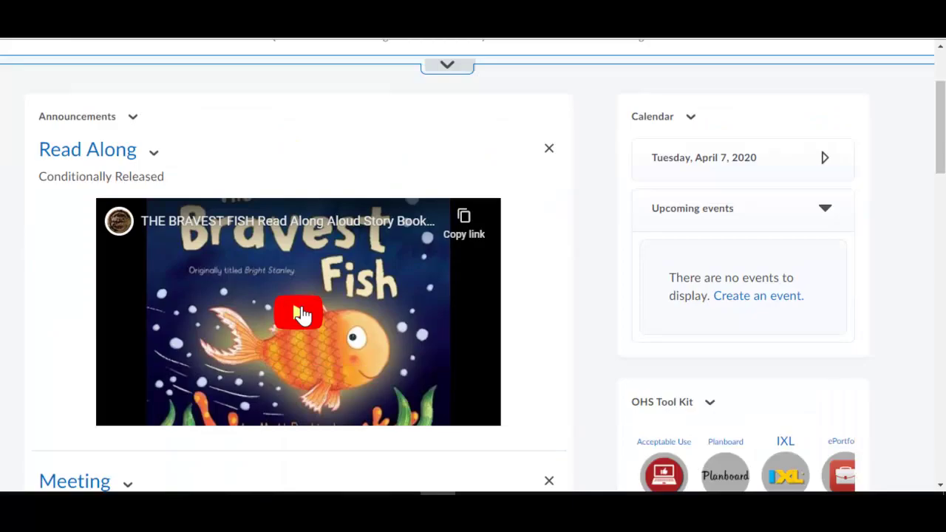